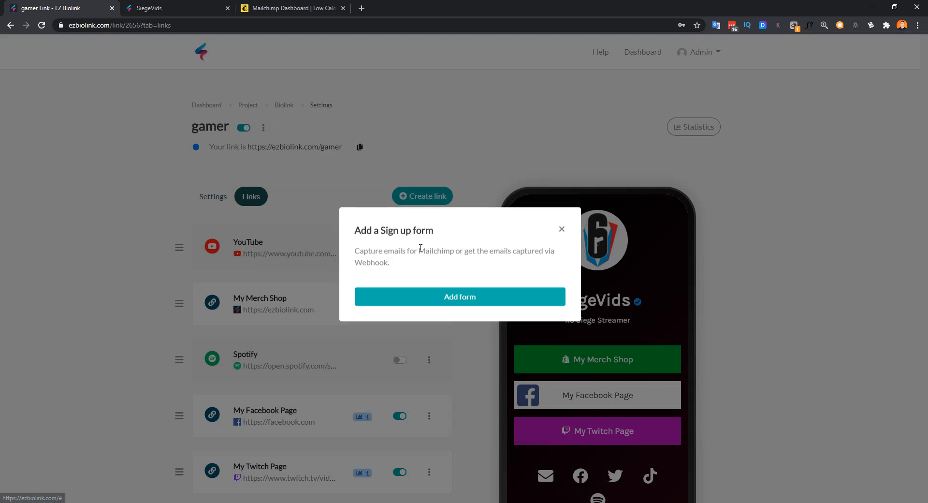
Step: Add the sign-up form from the 'Add a Sign up form' dialog, creating a 'Mail signup' block
left_click(459, 301)
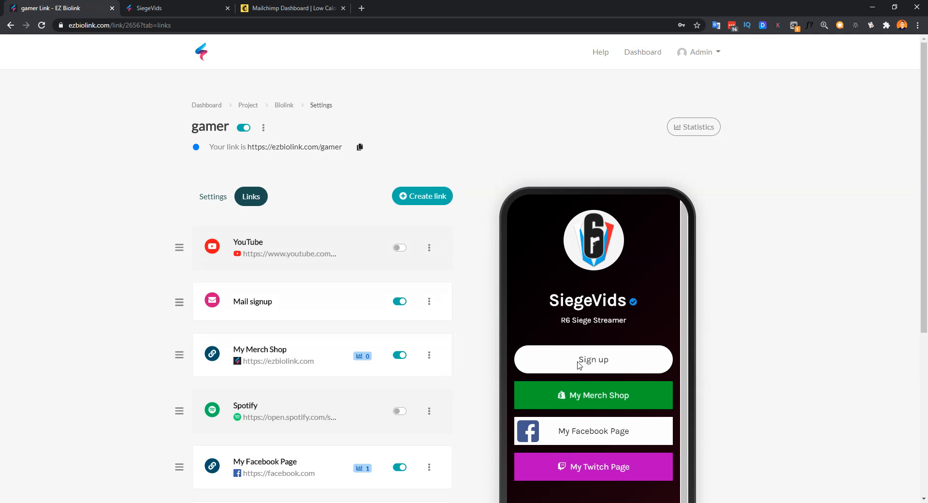
Step: Check the new Sign up button in the preview and open the Mail signup row's options menu
scroll(597, 351, "down", 1)
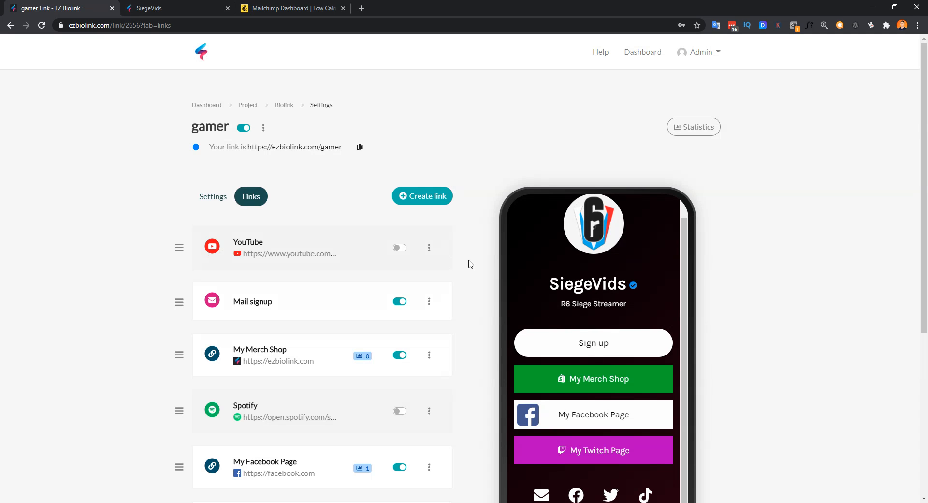
scroll(480, 277, "down", 2)
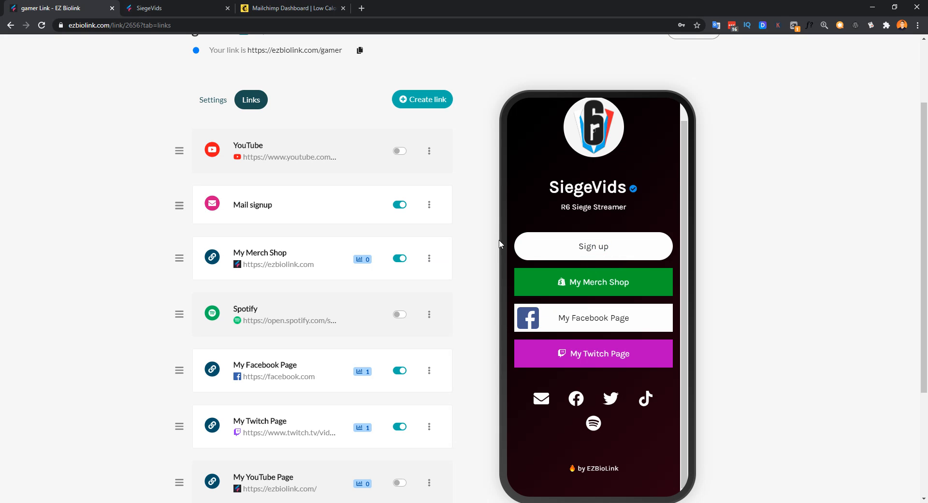
scroll(487, 243, "up", 1)
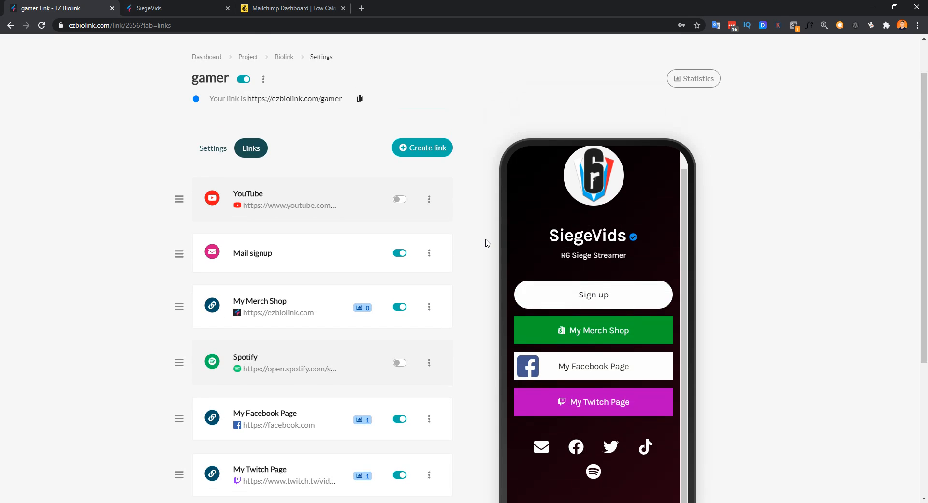
scroll(472, 256, "down", 3)
scroll(470, 256, "up", 2)
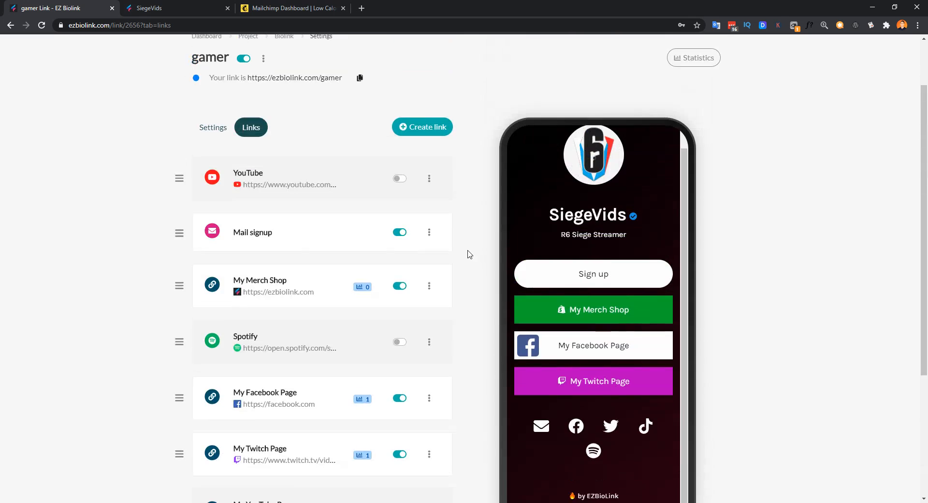
left_click(429, 235)
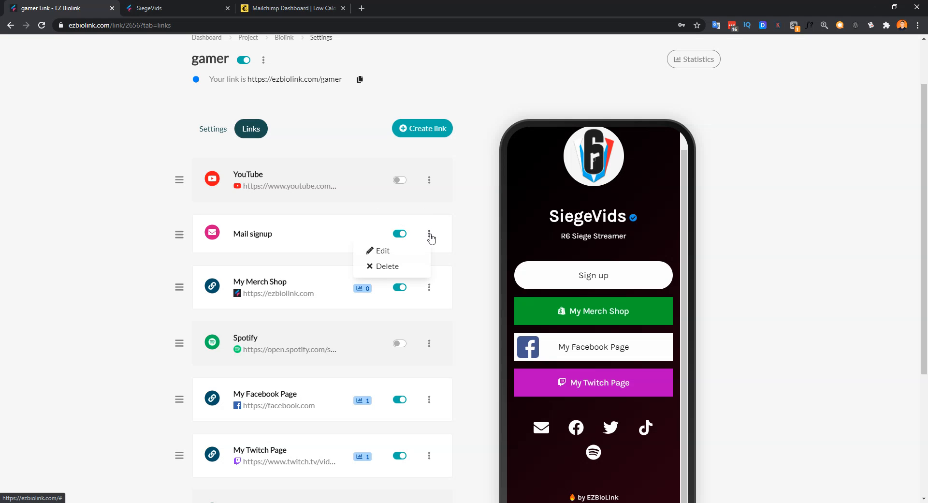
Step: Open the Mail signup edit form and review its name, icon and Agreement URL fields
left_click(391, 253)
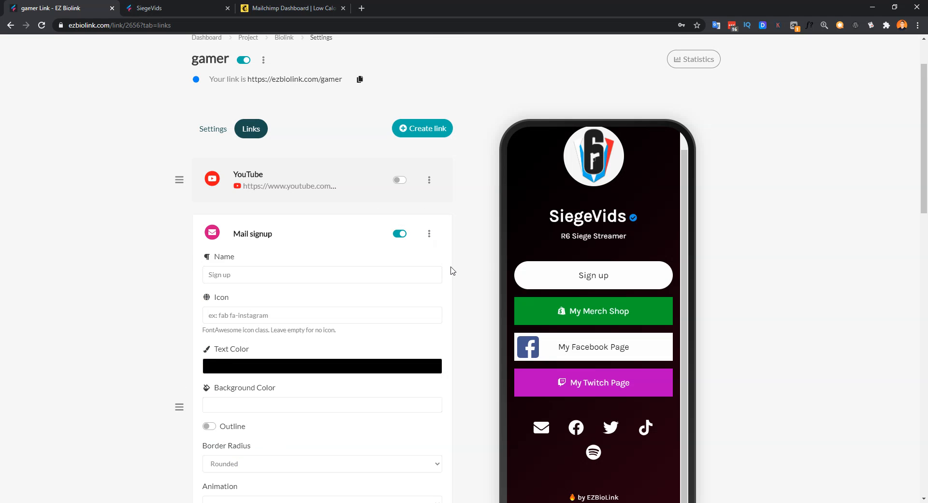
scroll(451, 270, "down", 3)
triple_click(206, 131)
left_click(211, 171)
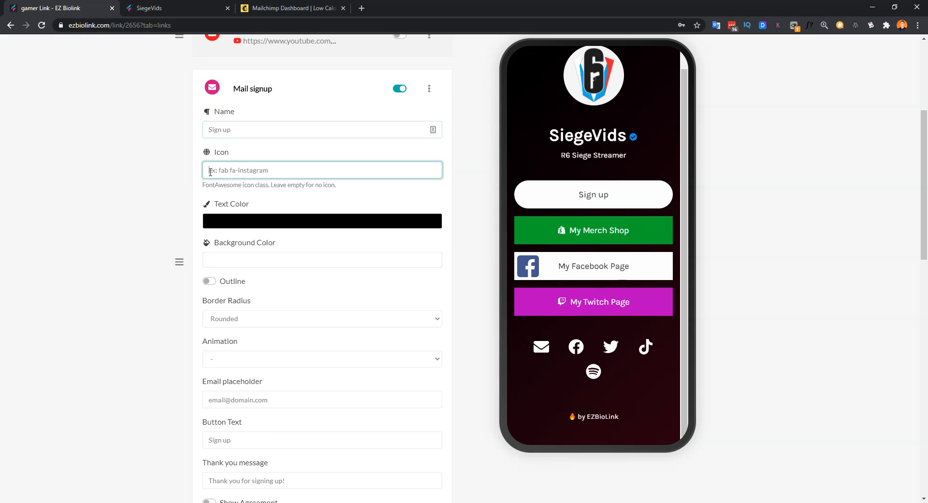
left_click_drag(209, 113, 236, 112)
scroll(288, 271, "down", 5)
scroll(269, 244, "down", 1)
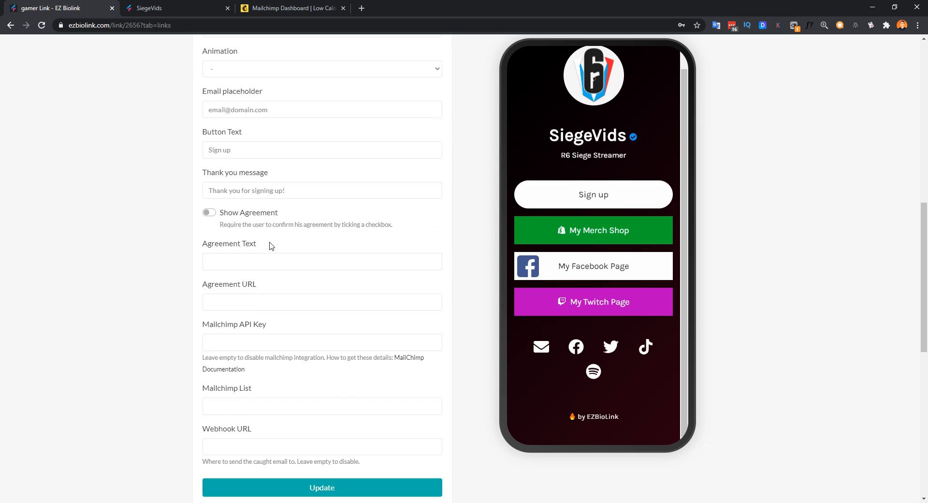
scroll(271, 251, "down", 2)
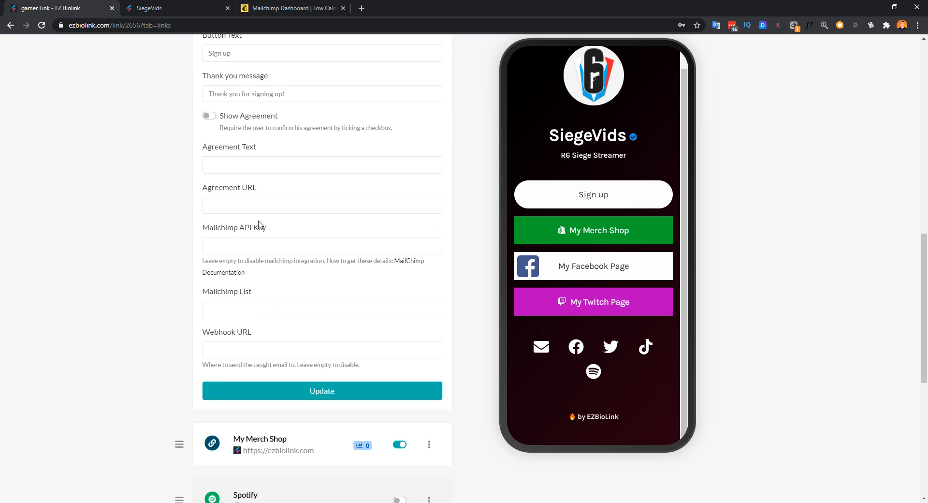
triple_click(265, 189)
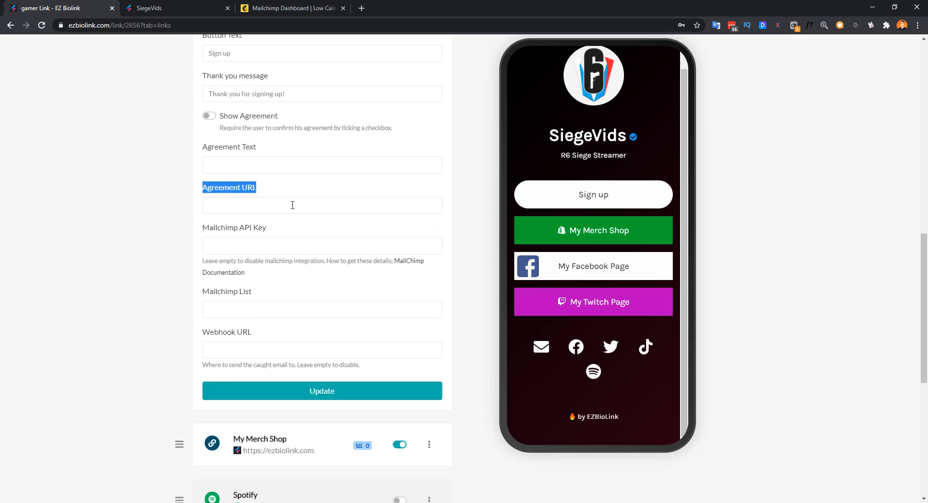
Step: Locate the Mailchimp API Key and Mailchimp List fields, then switch to the Mailchimp dashboard
left_click(250, 248)
left_click(255, 314)
left_click(257, 247)
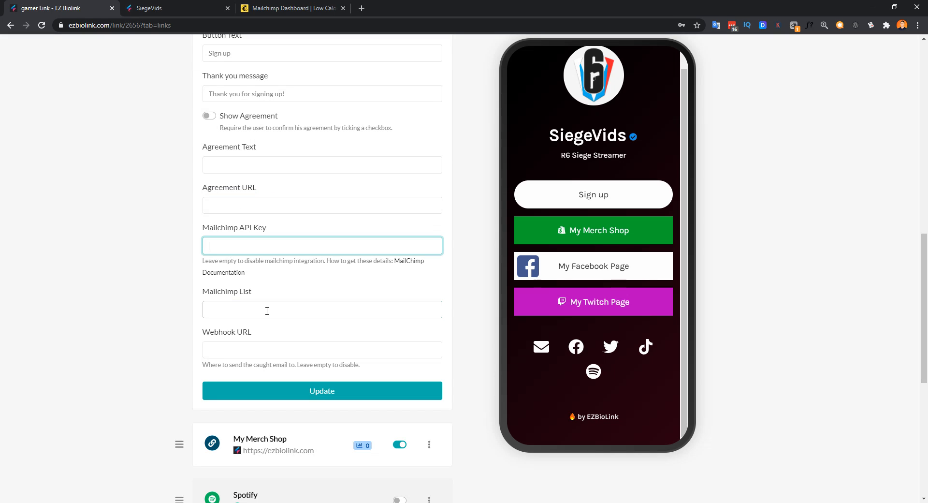
left_click(267, 311)
left_click(265, 244)
left_click(269, 308)
left_click(270, 252)
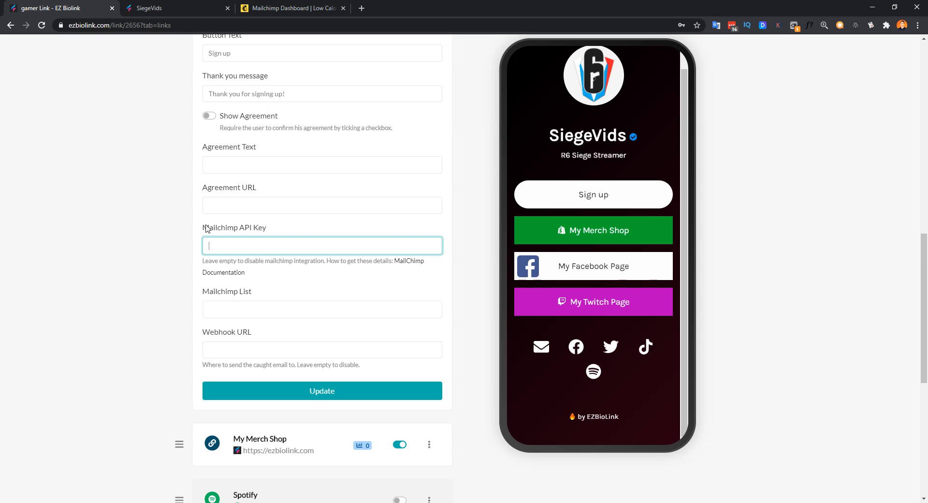
left_click_drag(204, 229, 268, 233)
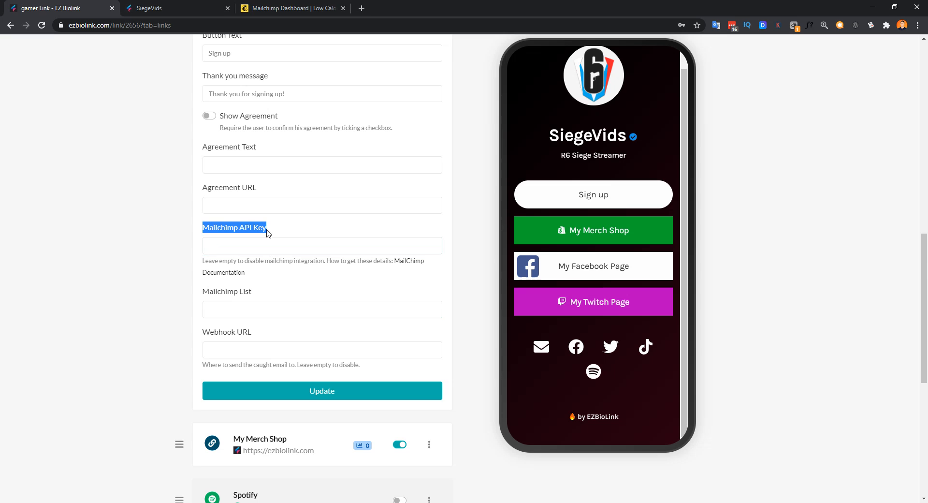
left_click(291, 8)
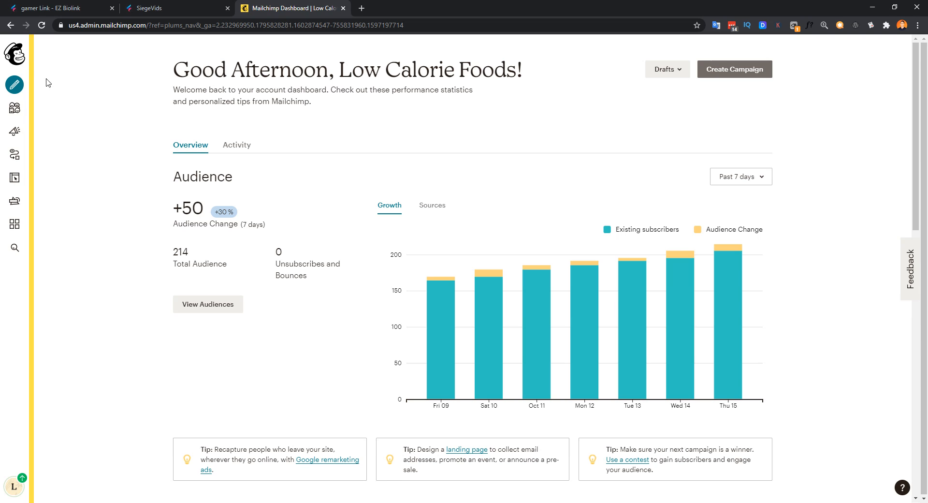
Step: Go to Mailchimp's Account > Extras > API keys page and select the existing key
left_click(14, 486)
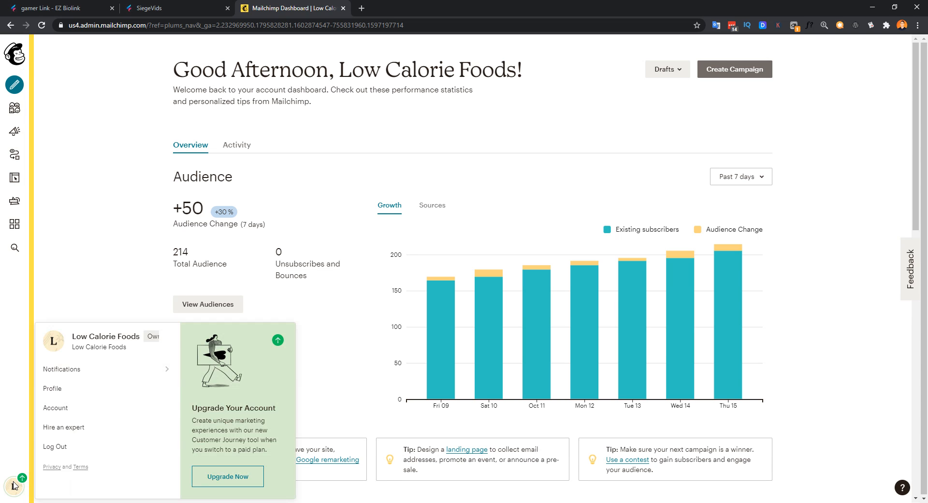
left_click(61, 409)
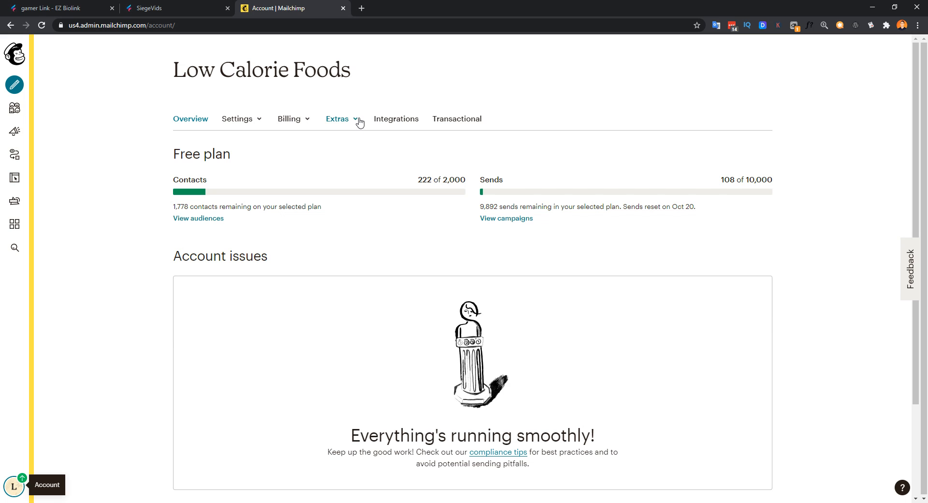
left_click(358, 122)
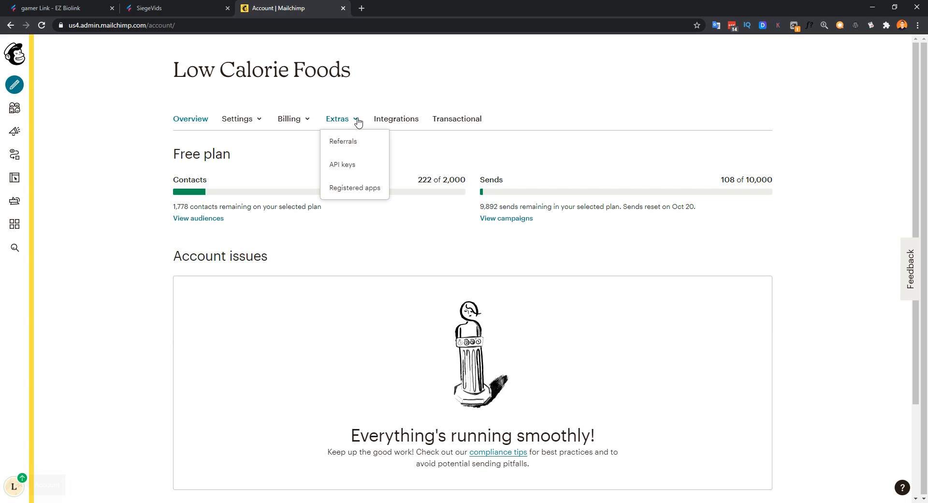
left_click(354, 168)
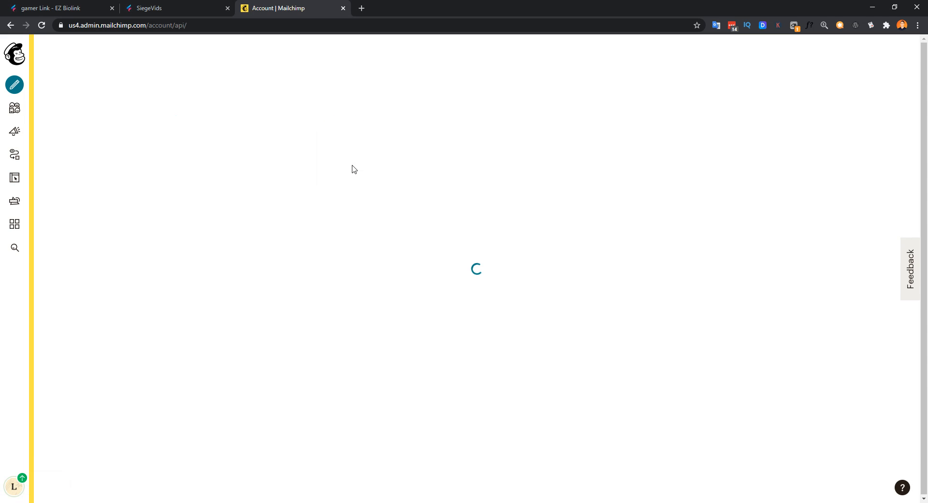
scroll(356, 237, "down", 3)
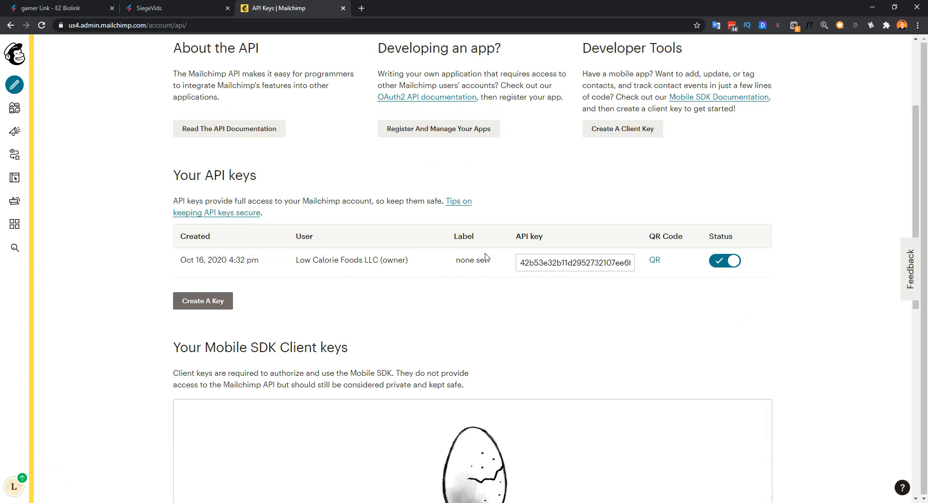
left_click_drag(518, 263, 627, 261)
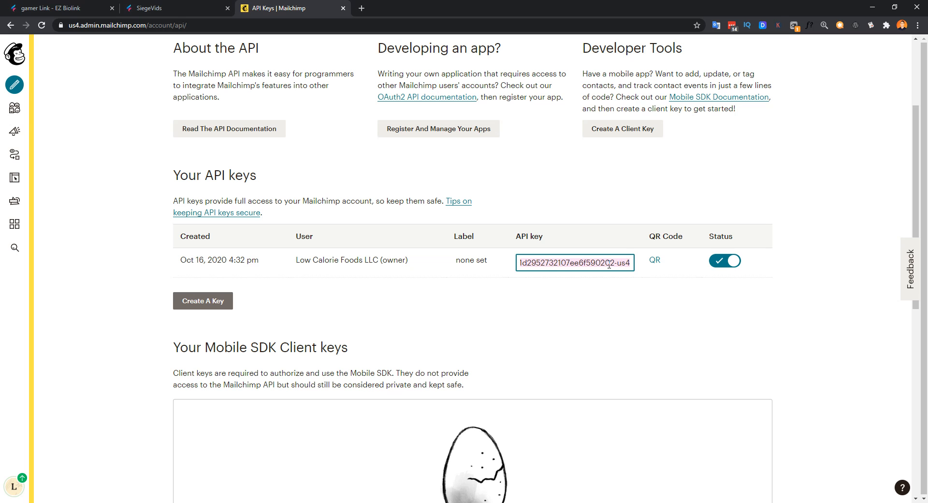
Step: Create a new API key, copy the older key, and return to the EZ Biolink form
left_click(202, 302)
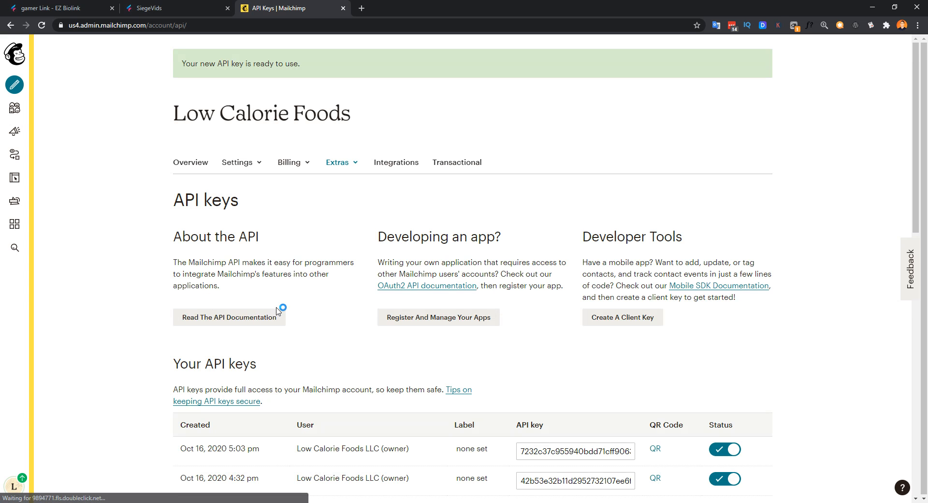
scroll(296, 313, "down", 1)
scroll(297, 314, "down", 2)
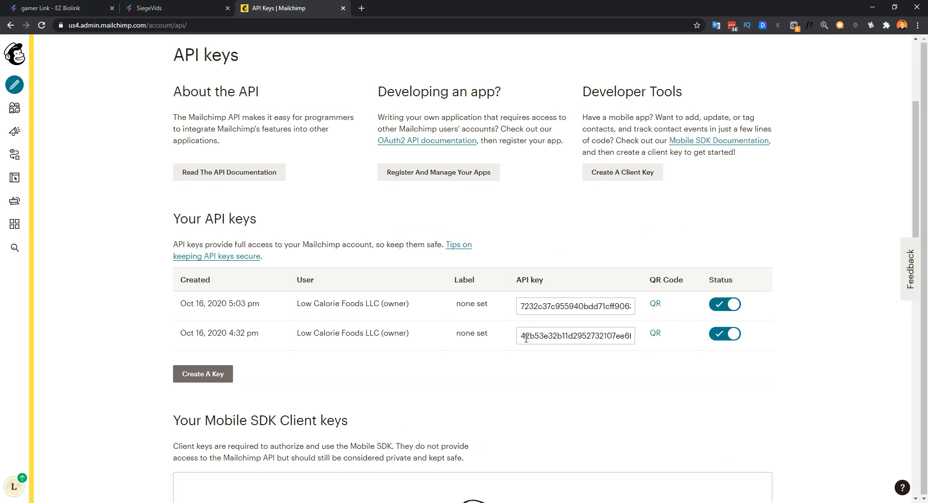
left_click_drag(522, 337, 656, 335)
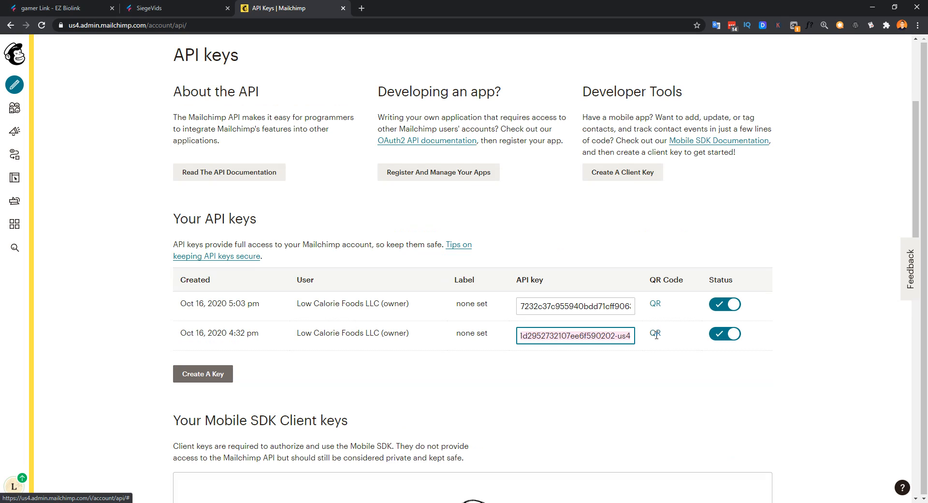
right_click(604, 335)
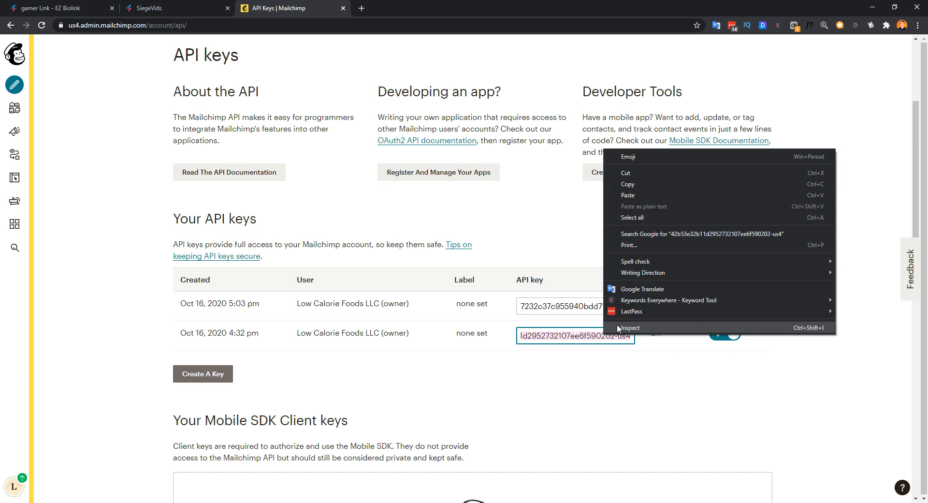
left_click(634, 187)
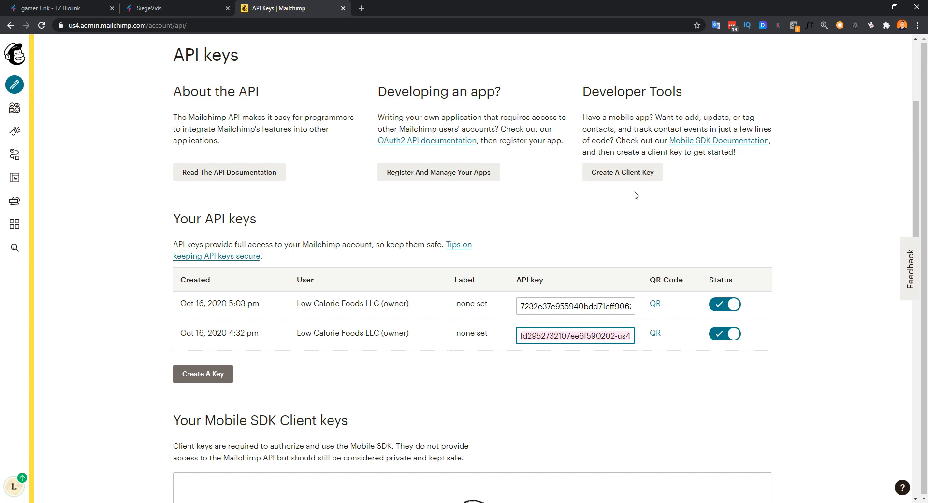
left_click(68, 9)
Step: Paste the copied key into the Mailchimp API Key field, then return to Mailchimp's API keys page
left_click(244, 245)
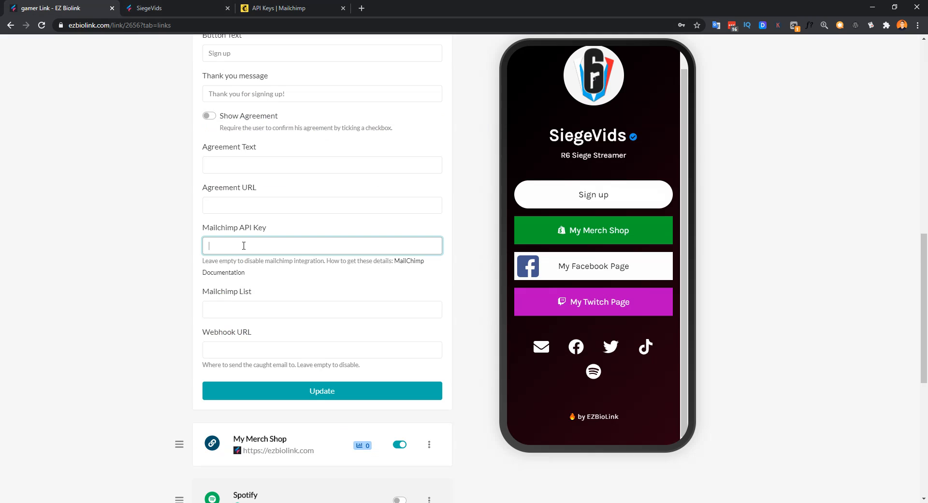
key("ctrl+v")
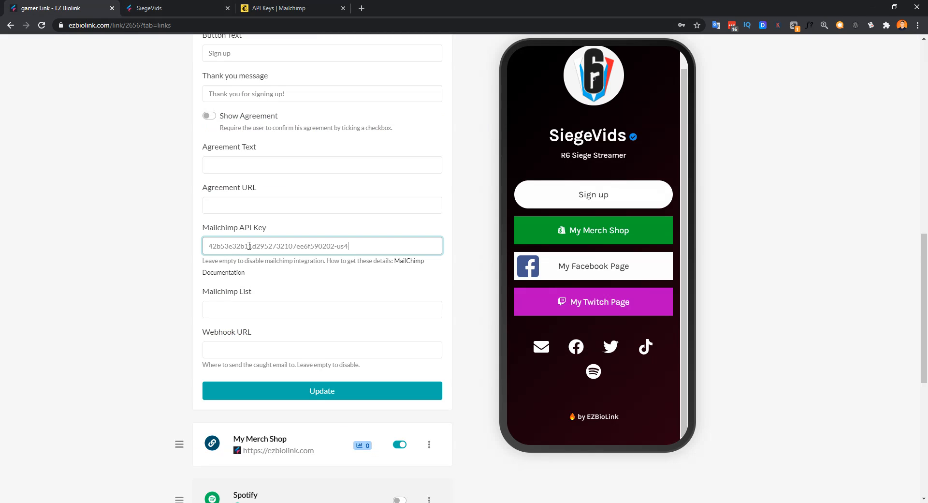
left_click(244, 311)
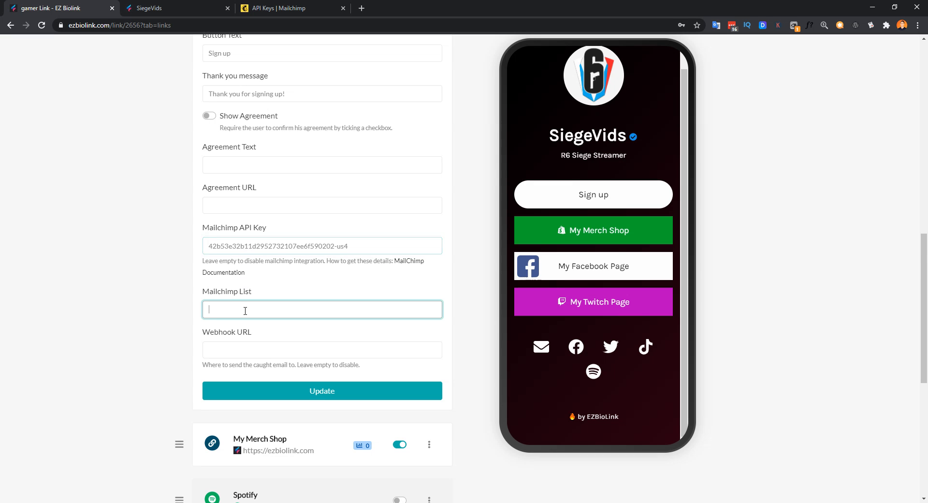
left_click(279, 8)
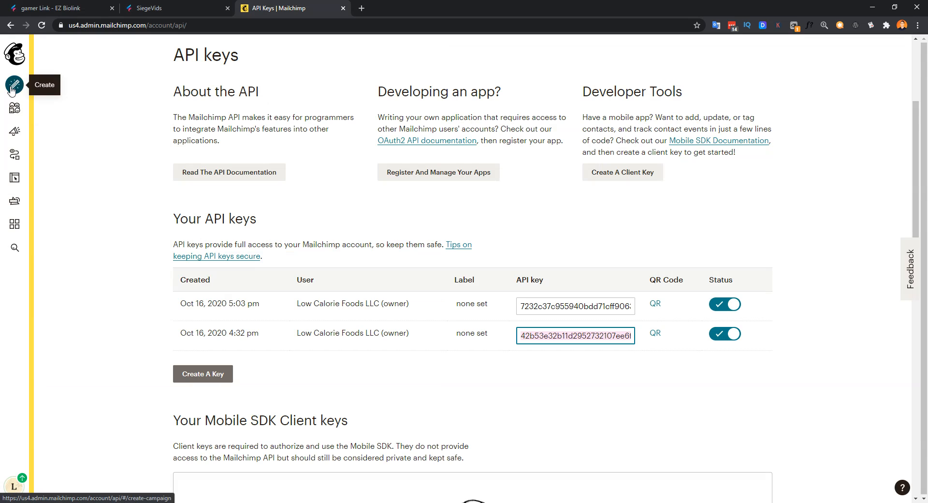
Step: Open the Low Calorie Foods audience dashboard showing 222 contacts and 216 subscribers
left_click(15, 109)
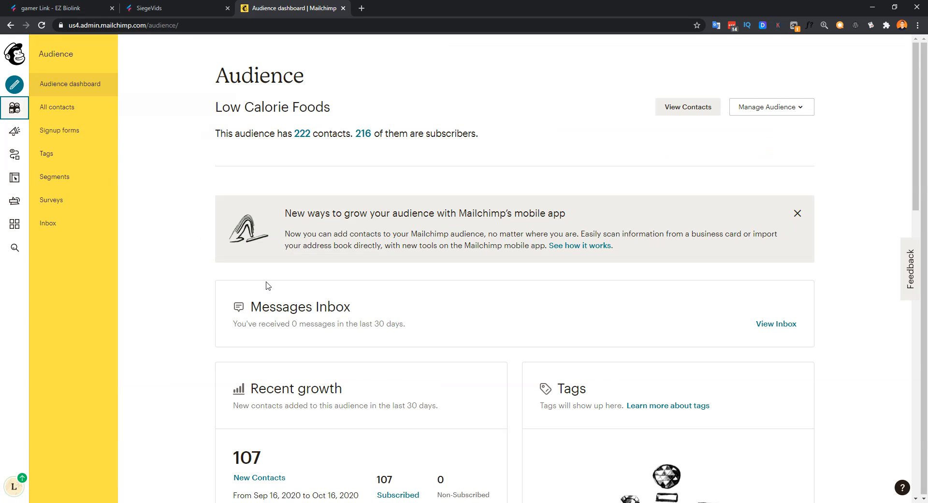
scroll(300, 269, "down", 4)
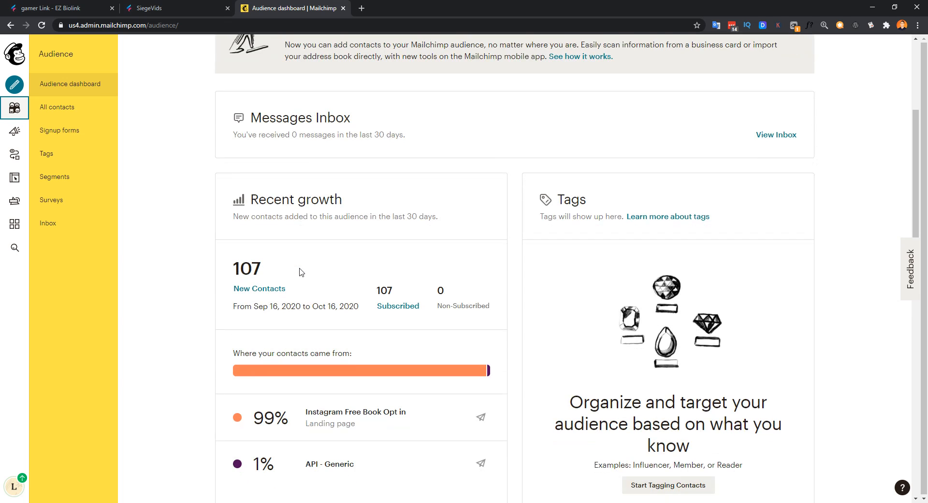
scroll(300, 269, "up", 3)
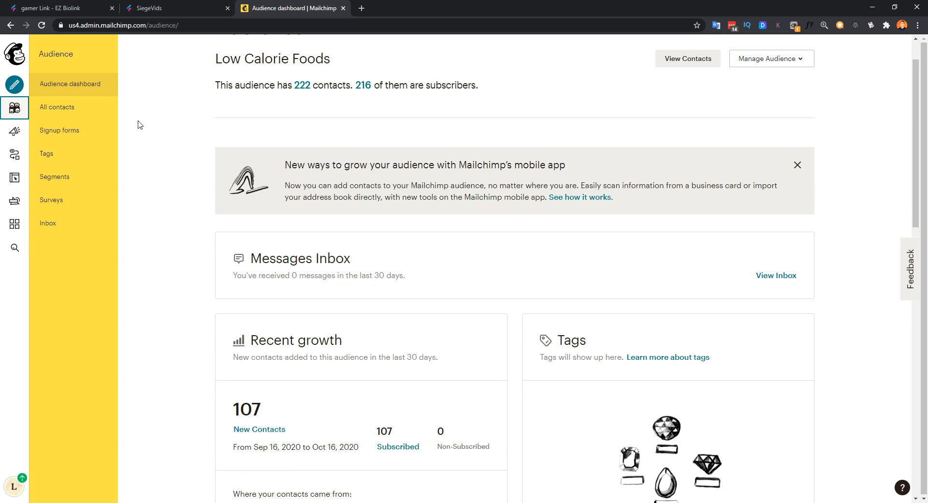
scroll(355, 181, "up", 1)
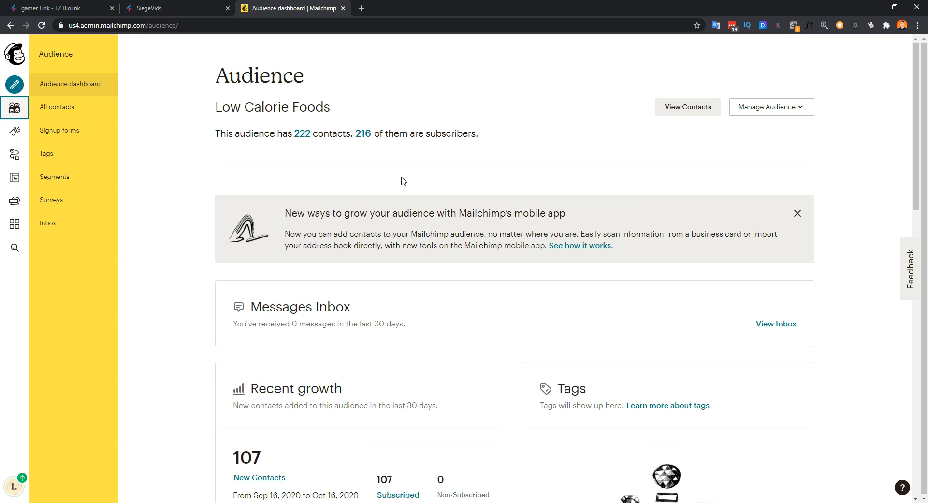
Step: Move the envelope icon onto the Mailchimp logo on the slide, then open Manage Audience
key("alt+Tab")
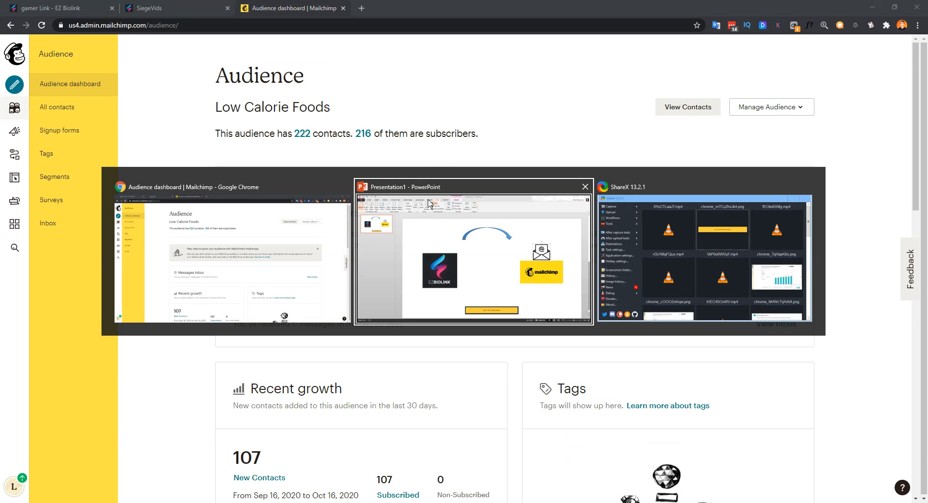
left_click_drag(707, 255, 731, 231)
key("alt+Tab")
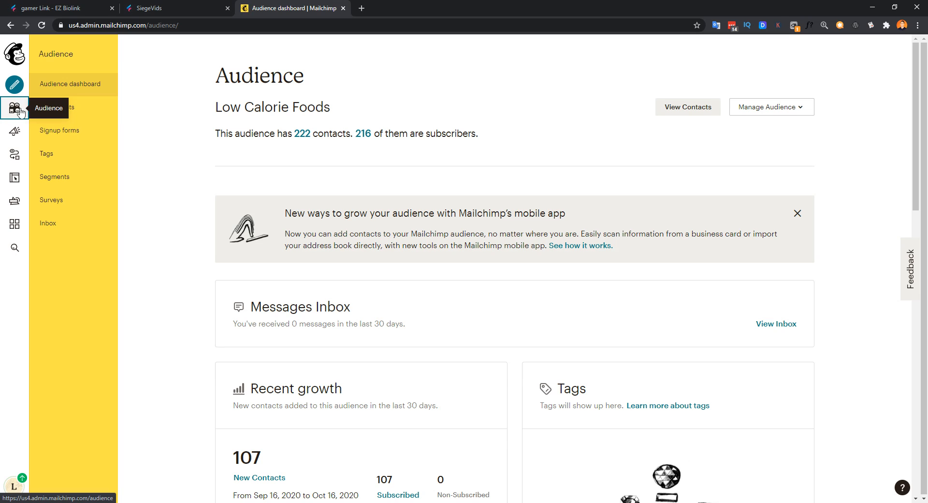
left_click(784, 109)
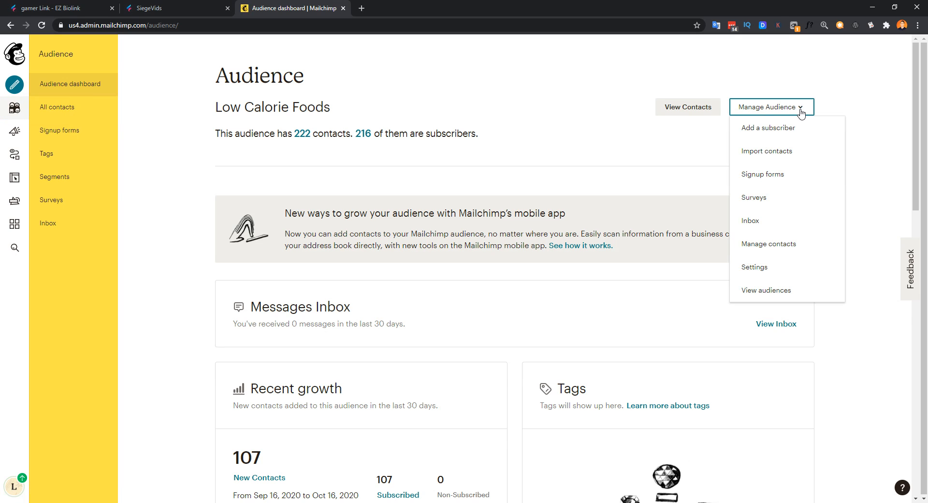
Step: Open the Low Calorie Foods audience settings and copy its unique audience id
left_click(763, 268)
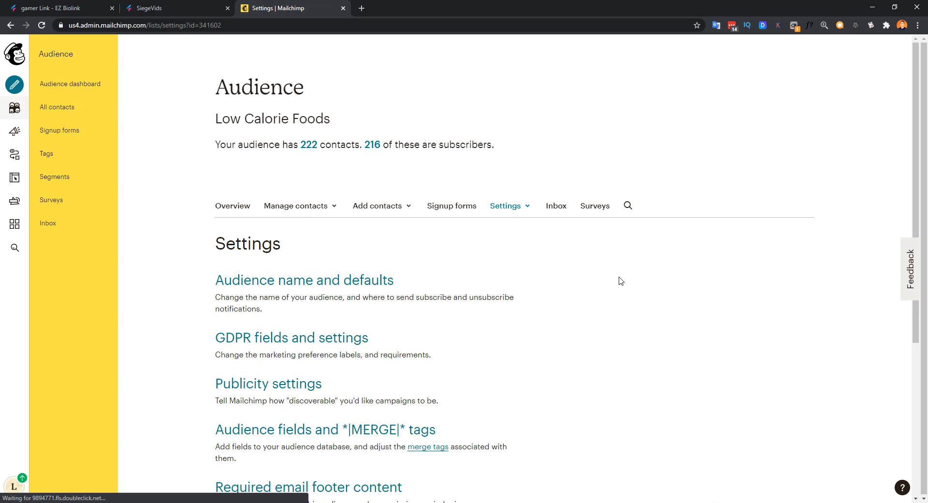
scroll(621, 280, "down", 5)
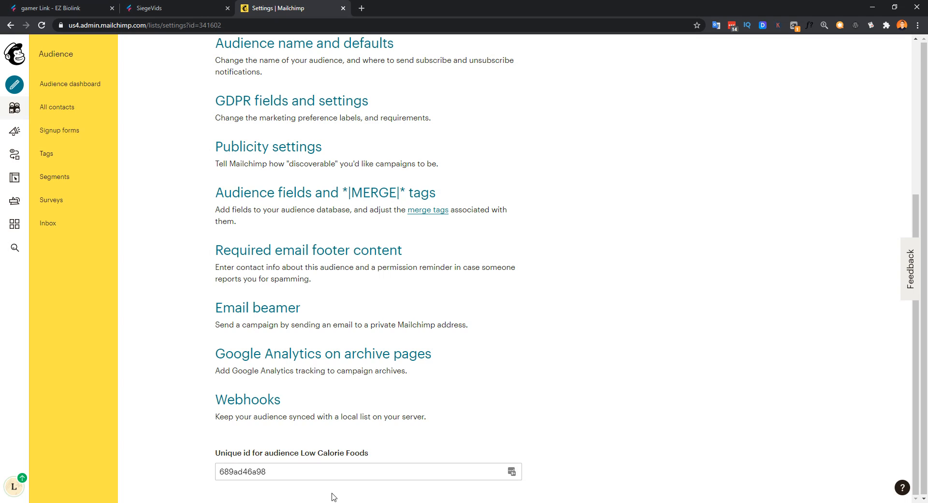
left_click_drag(272, 472, 219, 464)
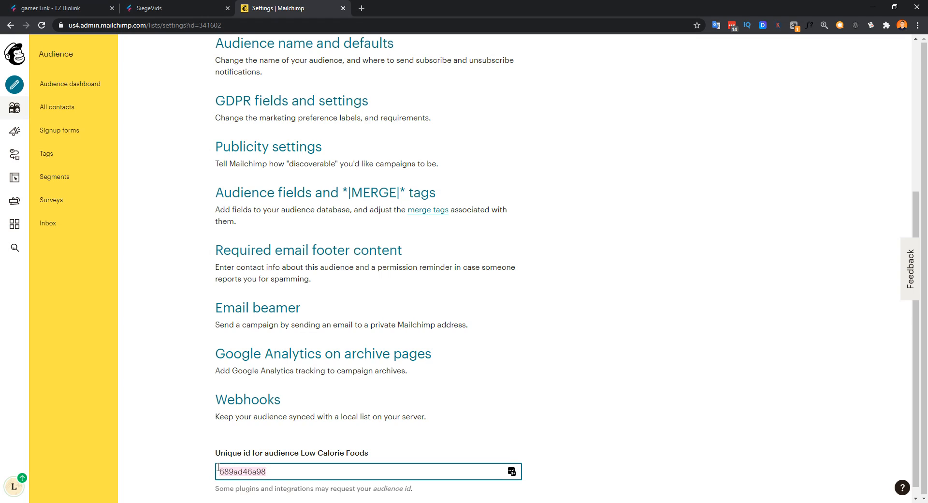
right_click(246, 477)
left_click(277, 320)
Step: Paste the audience id into the Mailchimp List field and update the Mail signup block
left_click(61, 7)
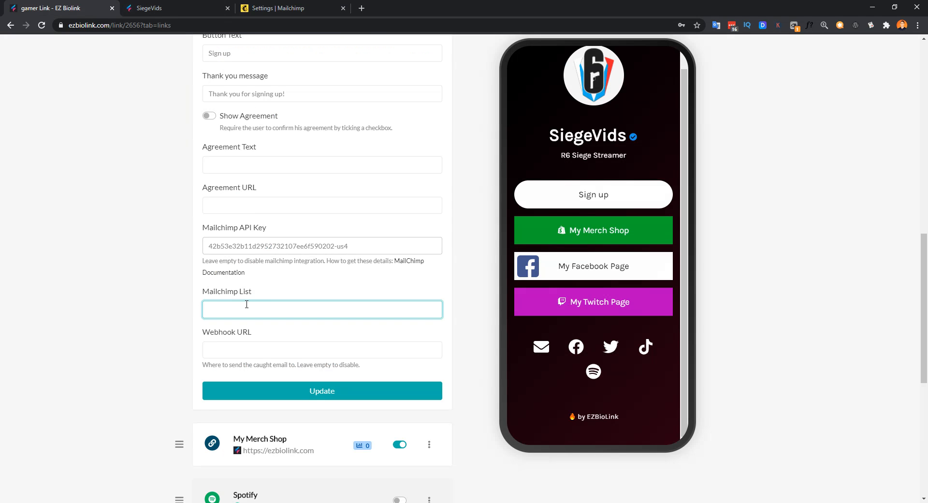
key("ctrl+v")
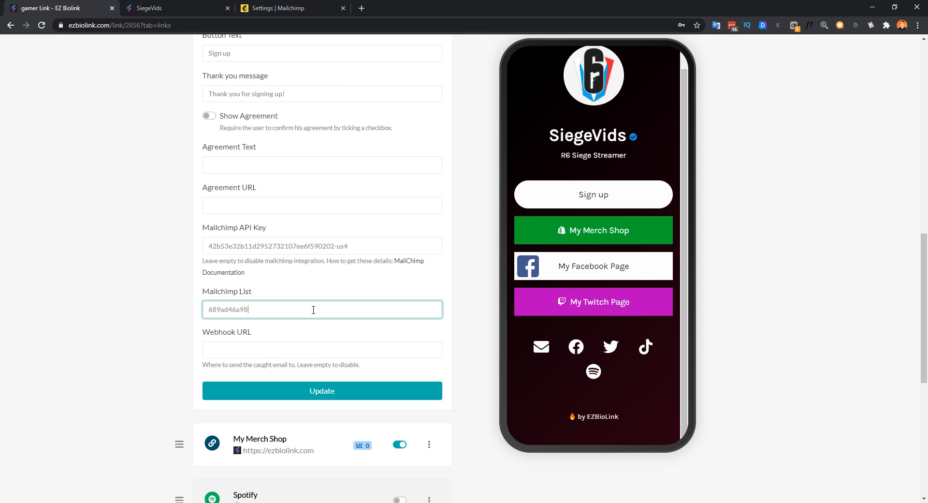
left_click(320, 387)
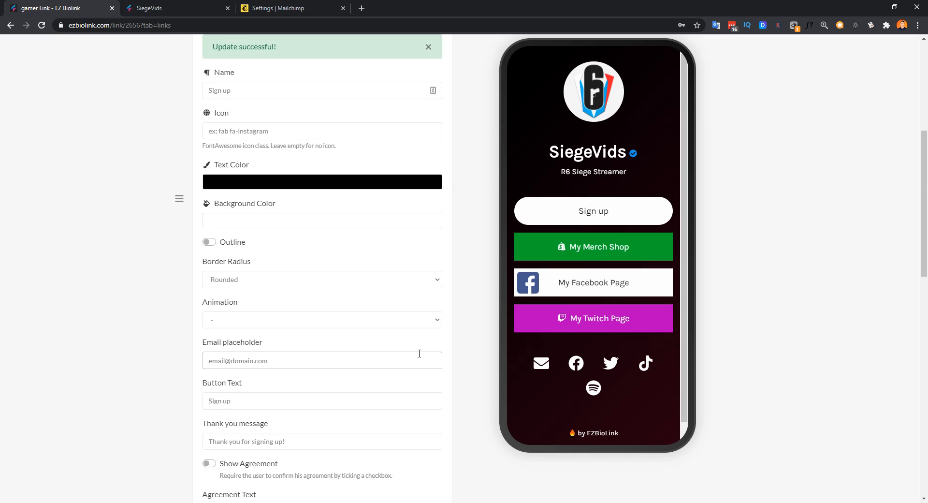
scroll(420, 356, "up", 3)
scroll(327, 215, "up", 3)
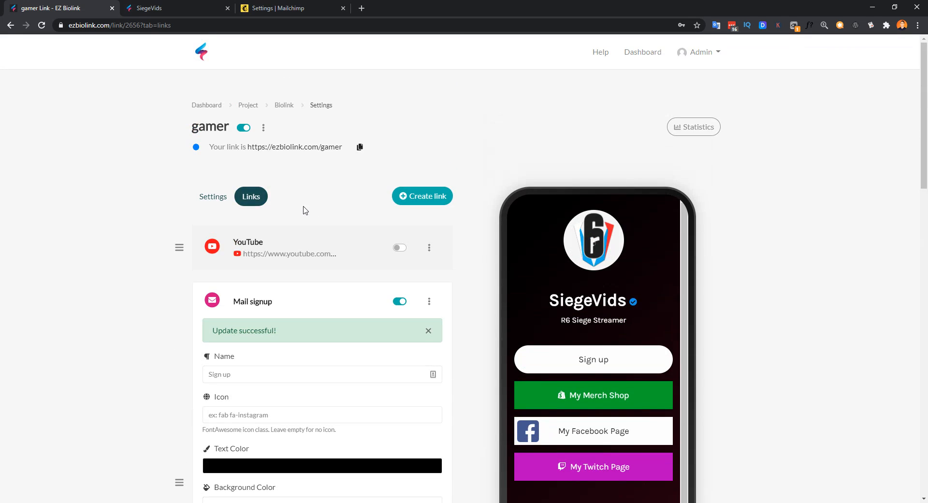
Step: Submit a test e-mail through the live SiegeVids page's Sign up form, getting 'Thank you for signing up!'
left_click(259, 147)
left_click(345, 7)
left_click(193, 8)
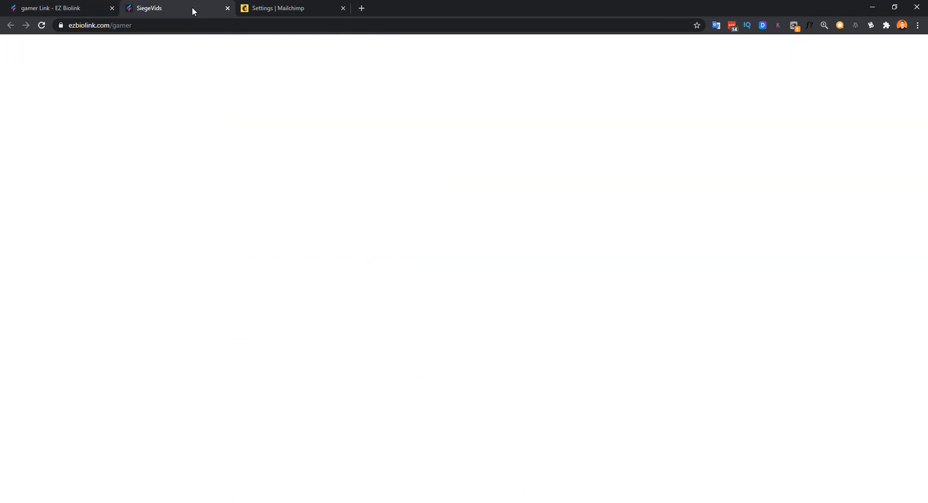
left_click(457, 203)
left_click(433, 272)
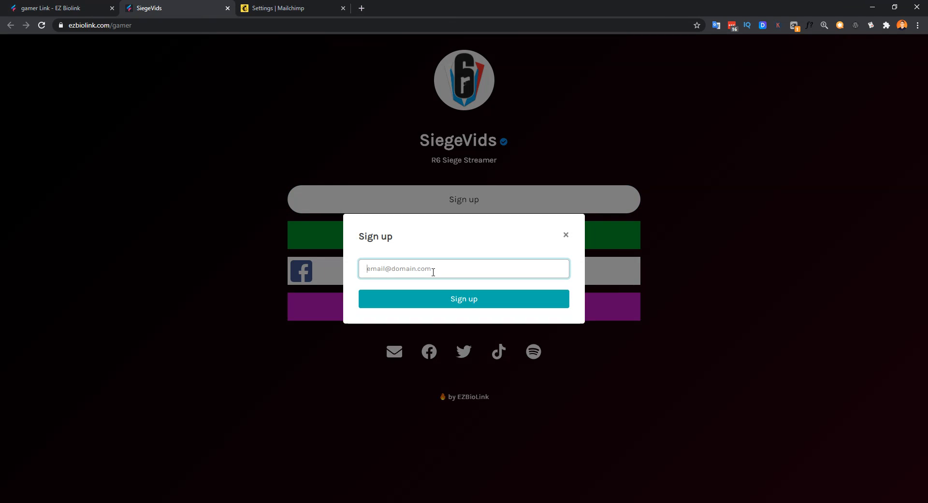
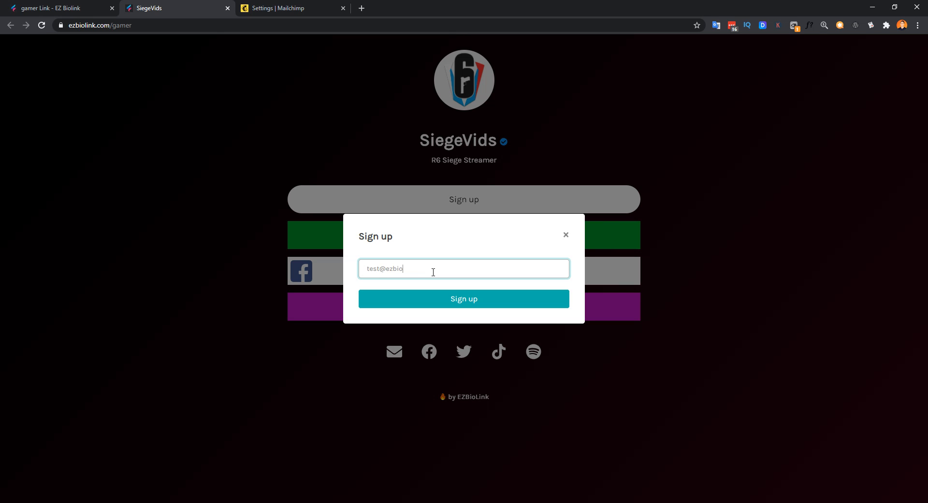
left_click(468, 301)
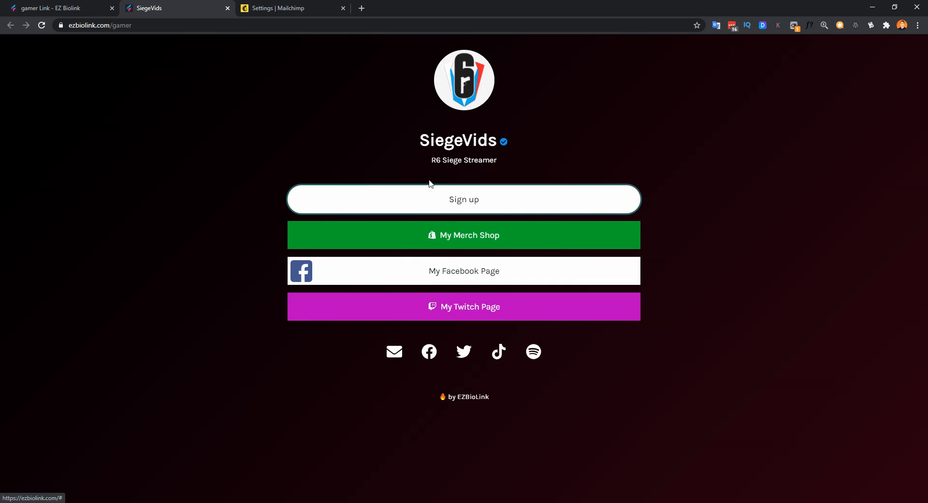
left_click(277, 7)
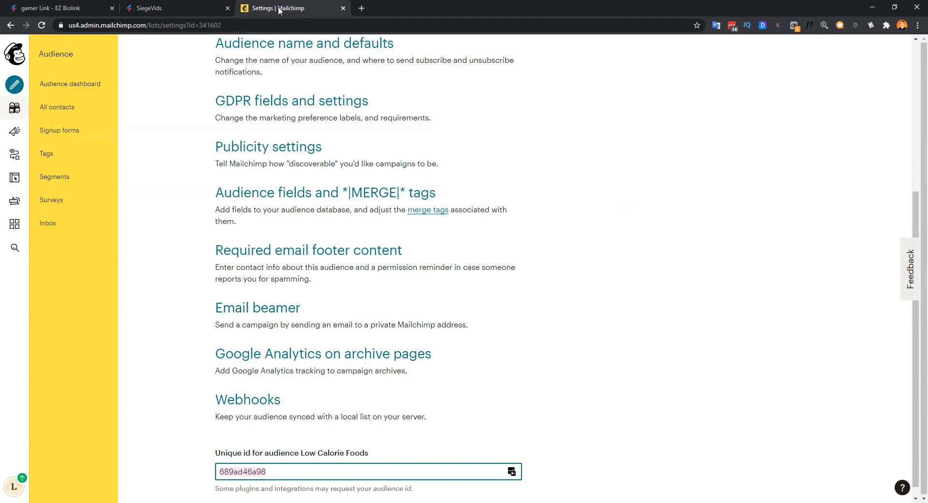
Step: Verify the audience shows 223 contacts with the test address subscribed via API, then return to EZ Biolink
scroll(108, 151, "up", 5)
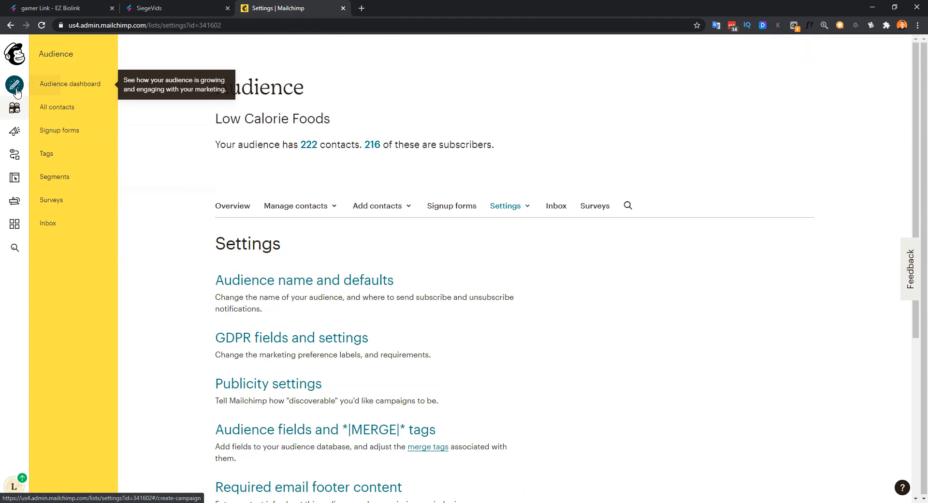
left_click(14, 109)
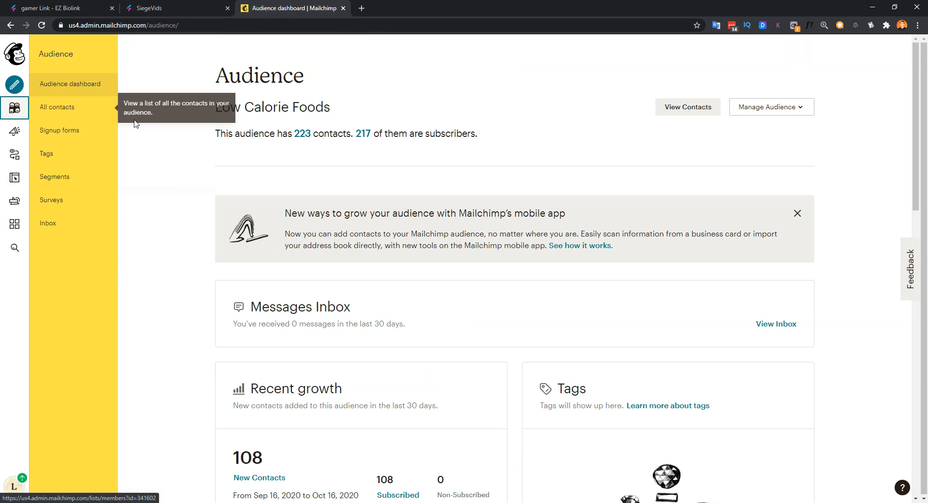
scroll(271, 280, "down", 2)
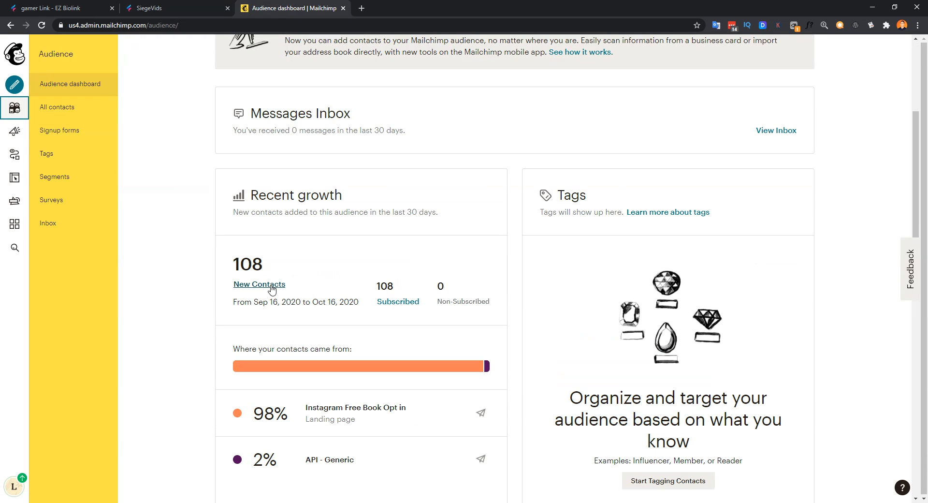
left_click(261, 284)
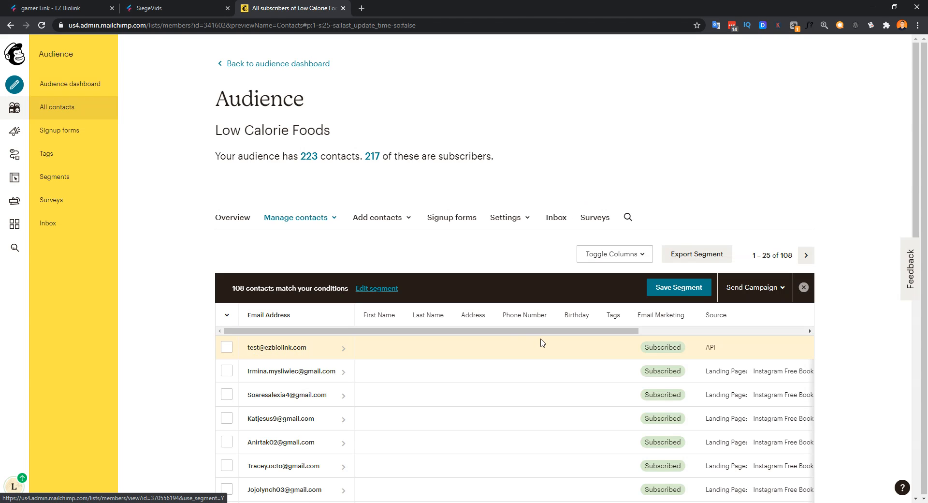
left_click(164, 6)
left_click(58, 3)
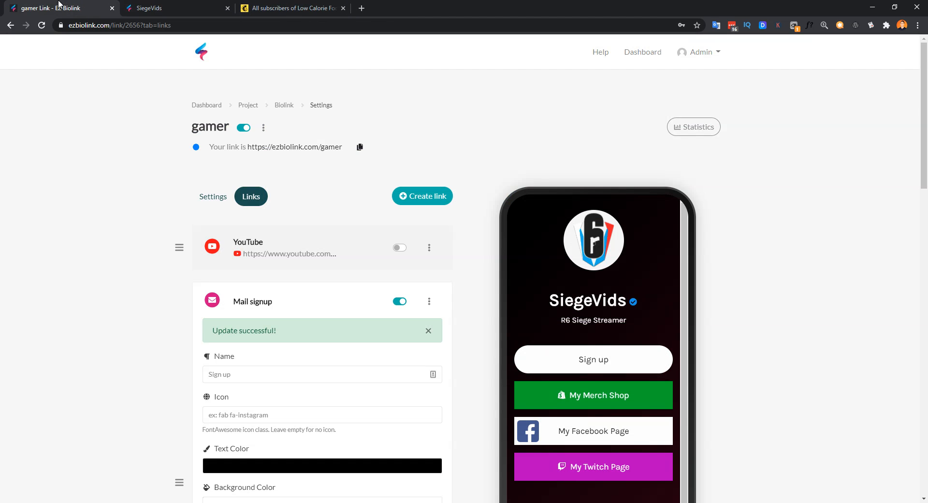
Step: Rename the newsletter block from 'Sign up' to 'E-Mail Newsletter'
scroll(149, 282, "down", 3)
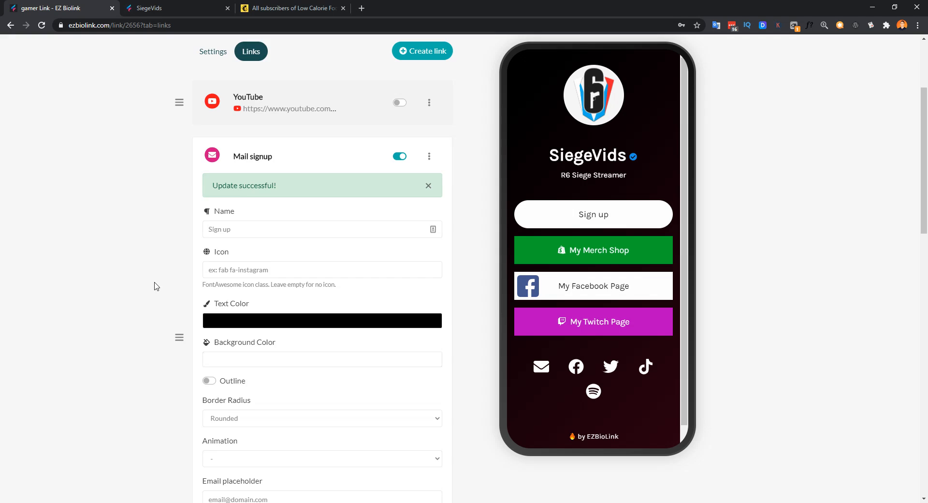
scroll(155, 286, "down", 2)
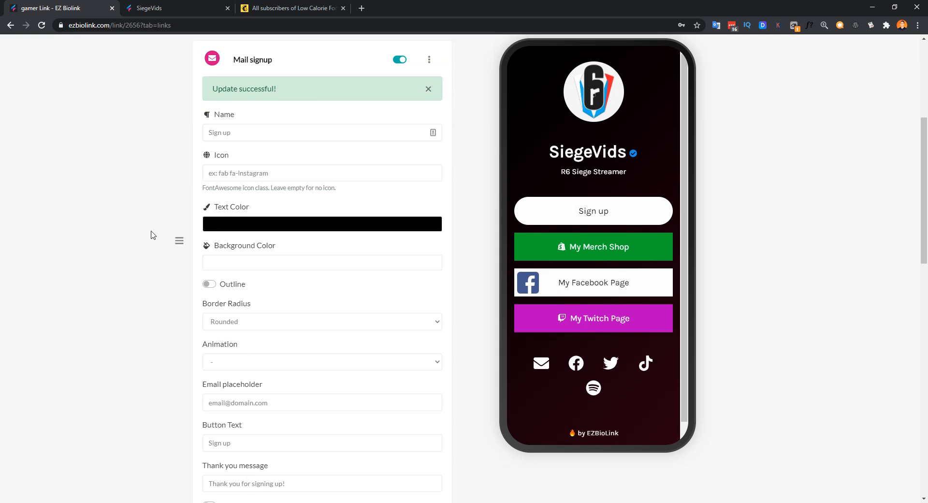
scroll(487, 234, "up", 3)
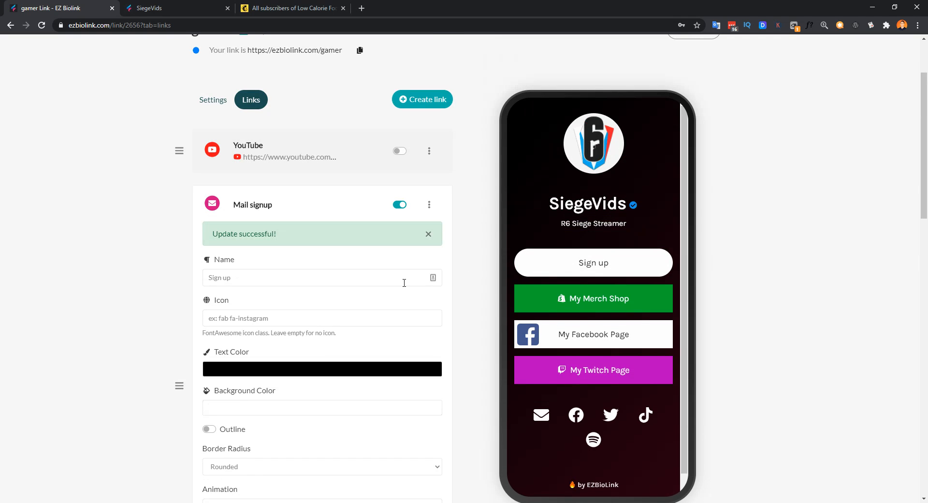
left_click(259, 274)
left_click_drag(246, 279, 173, 279)
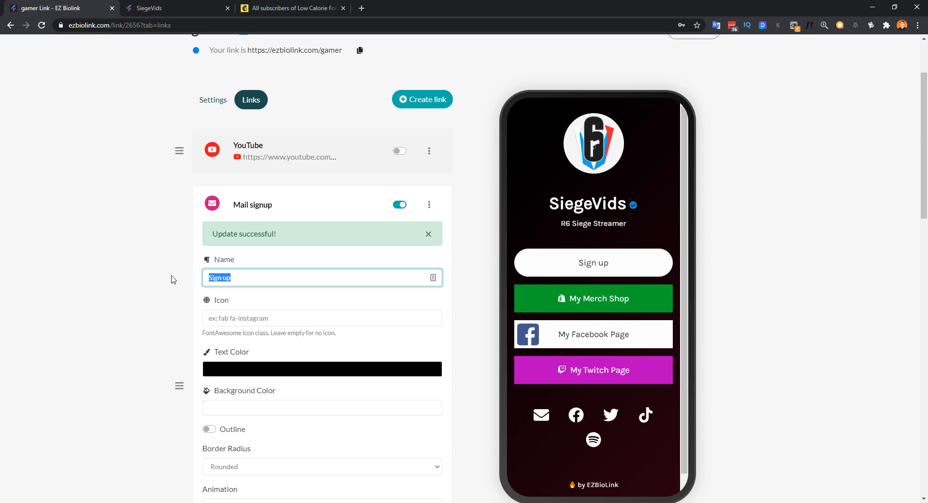
type("E-Mail")
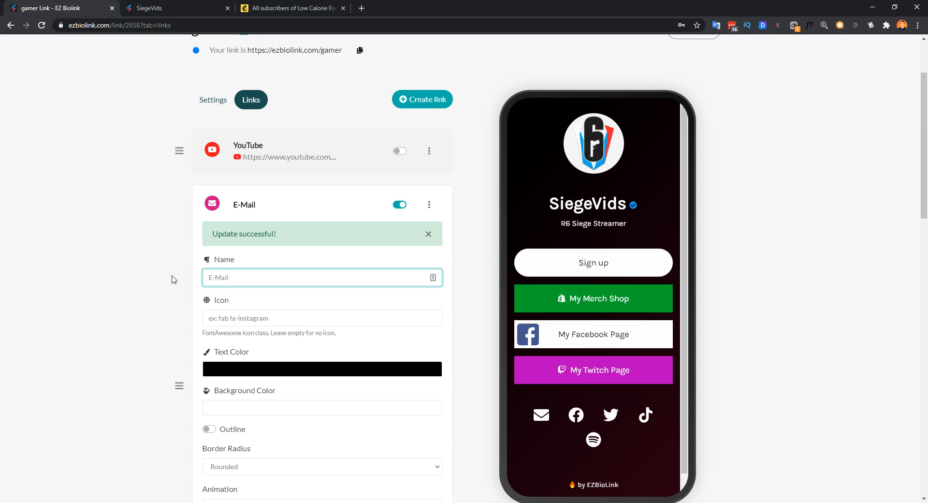
type(" Newsletter")
left_click(464, 274)
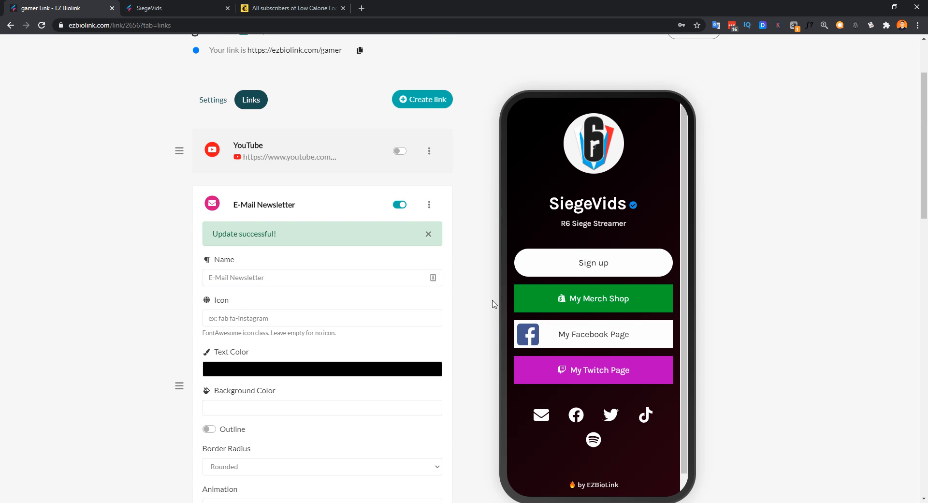
Step: Save the renamed block with Update so the preview button reads E-Mail Newsletter
scroll(484, 329, "down", 12)
left_click(327, 356)
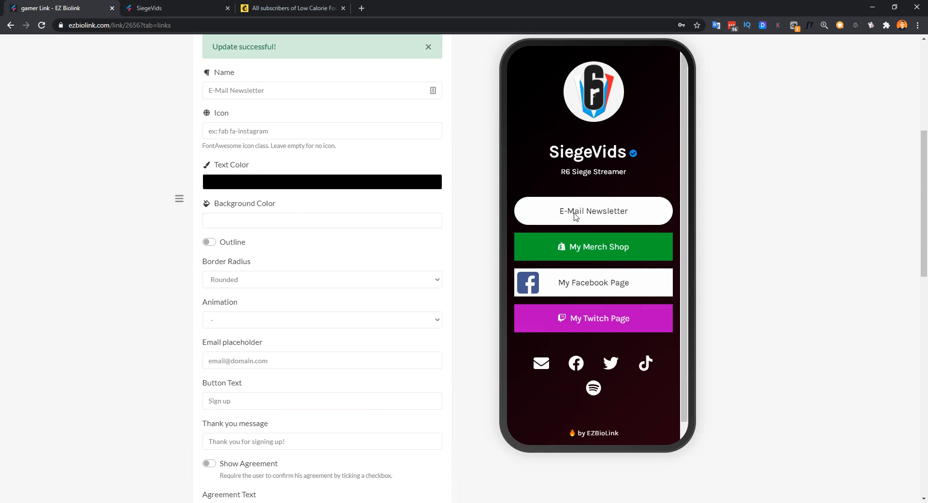
scroll(483, 314, "up", 6)
scroll(460, 334, "down", 3)
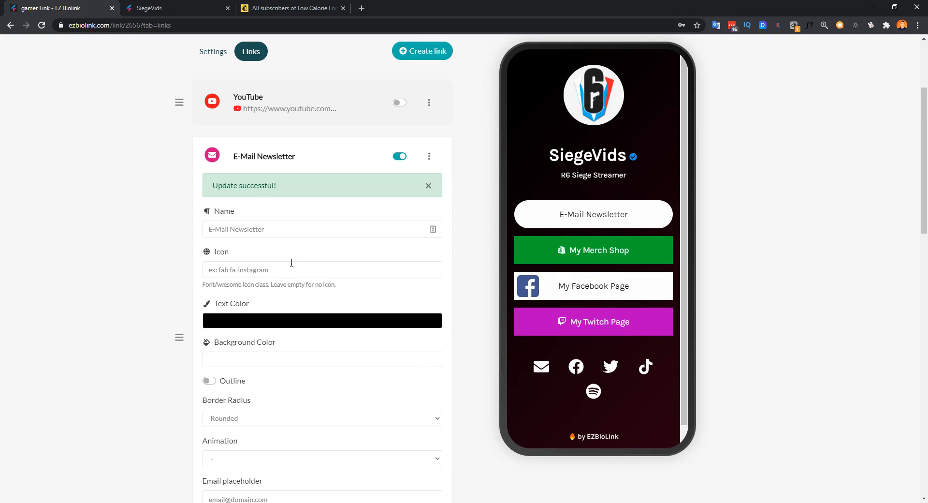
left_click(257, 272)
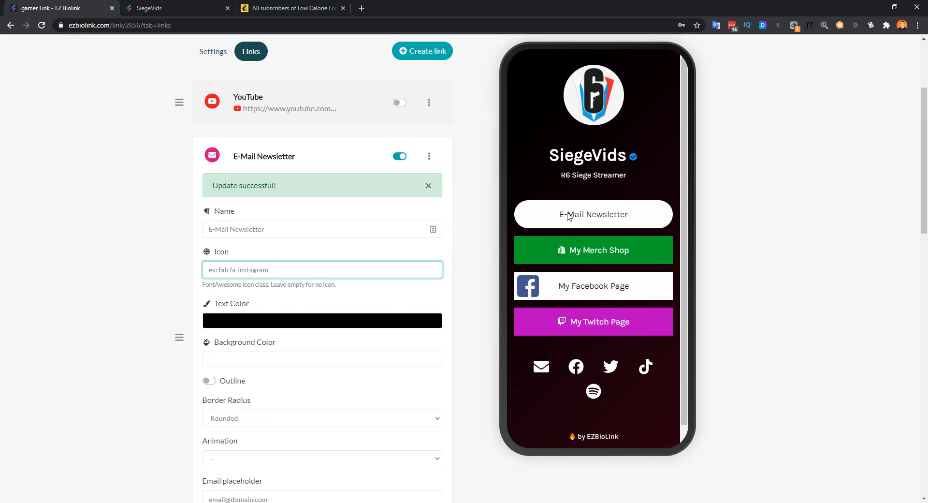
Step: Set the newsletter button's background to yellow #EBF300, update the block, and reload the editor
left_click(308, 362)
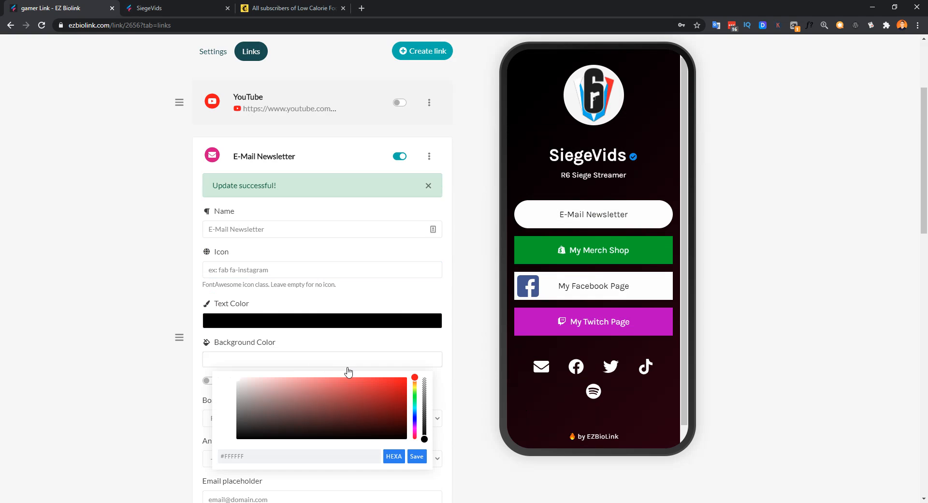
left_click_drag(415, 378, 412, 386)
left_click(407, 381)
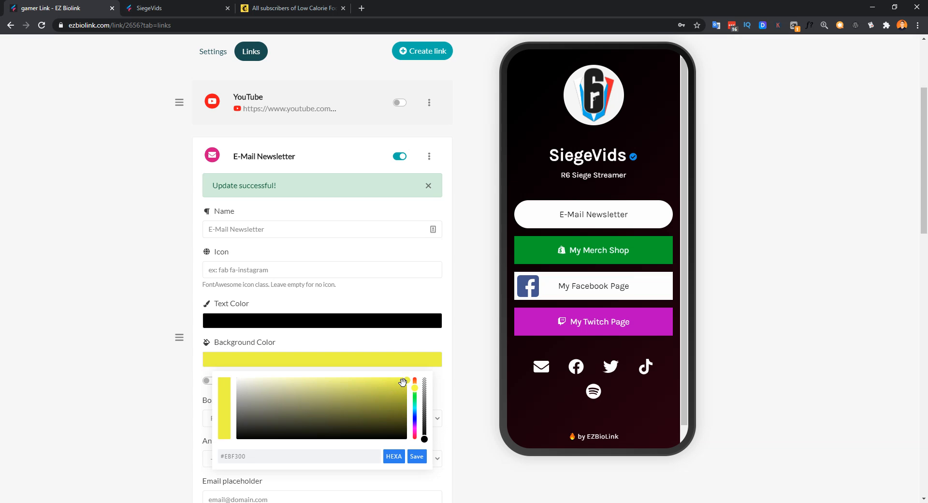
left_click(417, 456)
scroll(466, 414, "down", 10)
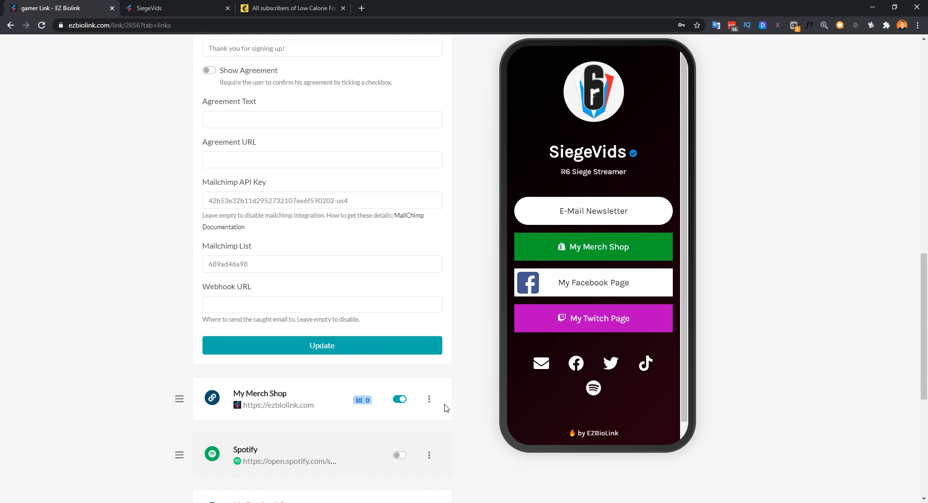
left_click(366, 355)
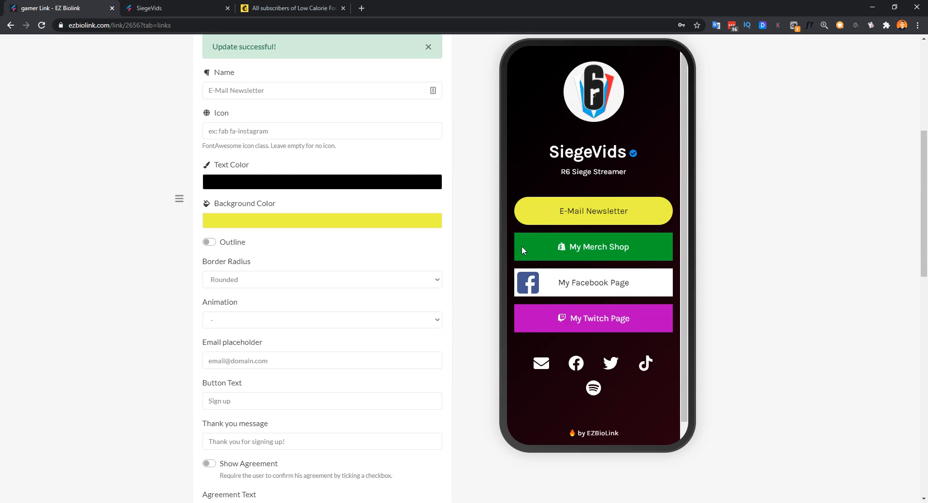
key("F5")
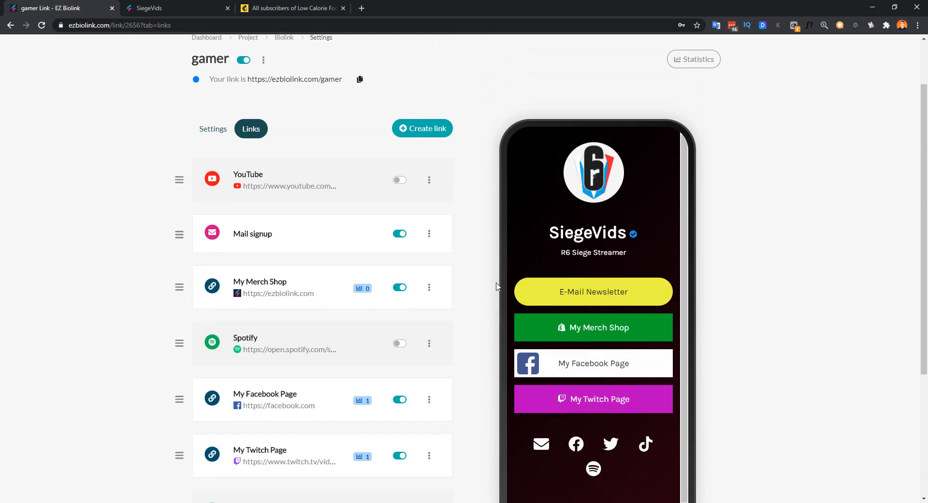
Step: Edit the Mail signup block, toggle Outline on and off, and set Border Radius to Straight
left_click(430, 302)
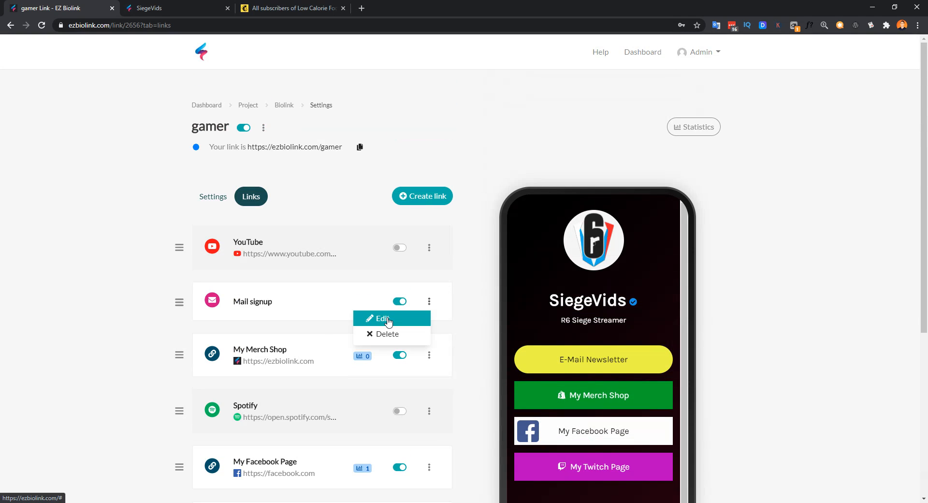
left_click(387, 317)
scroll(475, 351, "down", 1)
scroll(475, 350, "down", 5)
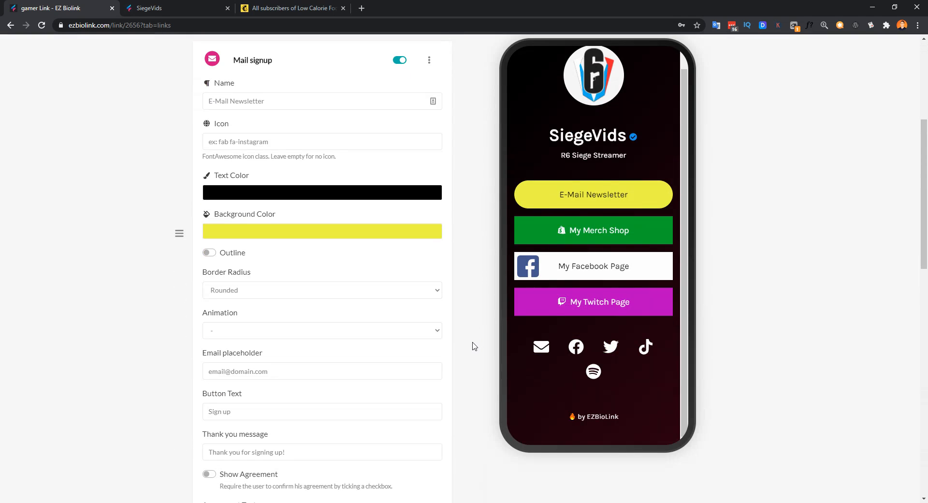
left_click(208, 252)
left_click(209, 252)
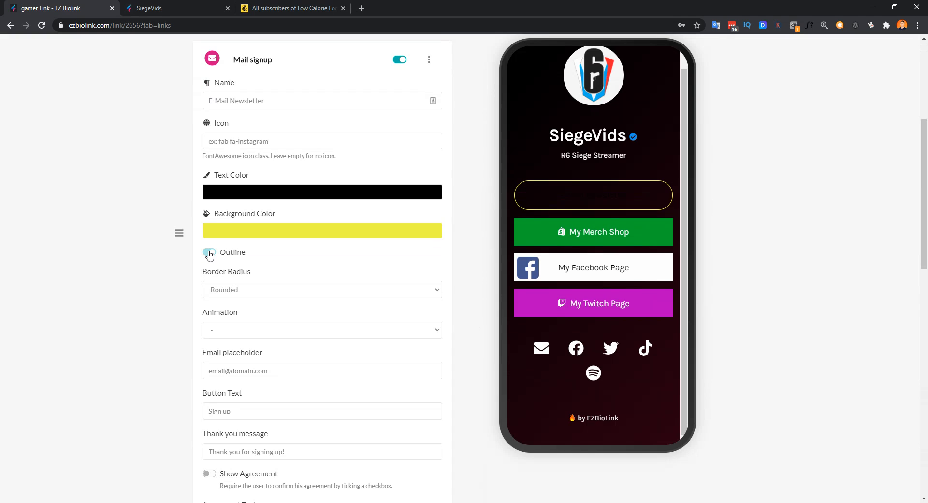
left_click(281, 293)
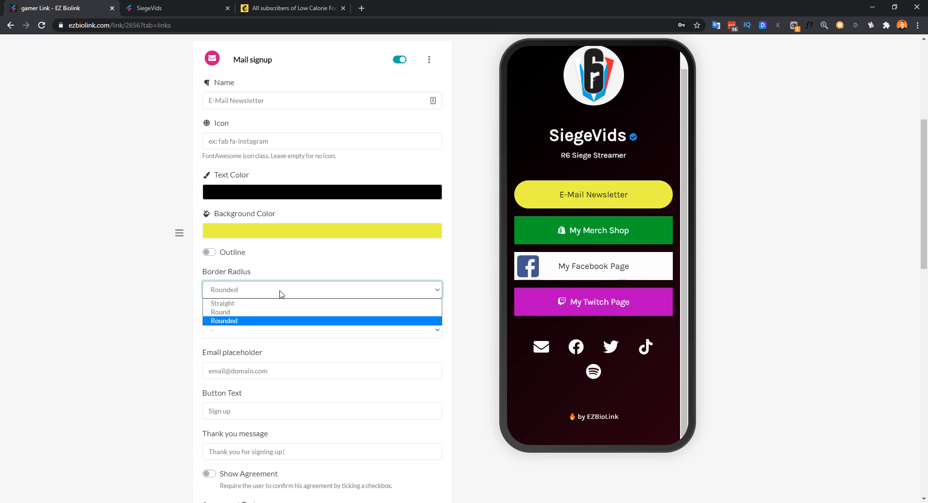
left_click(281, 303)
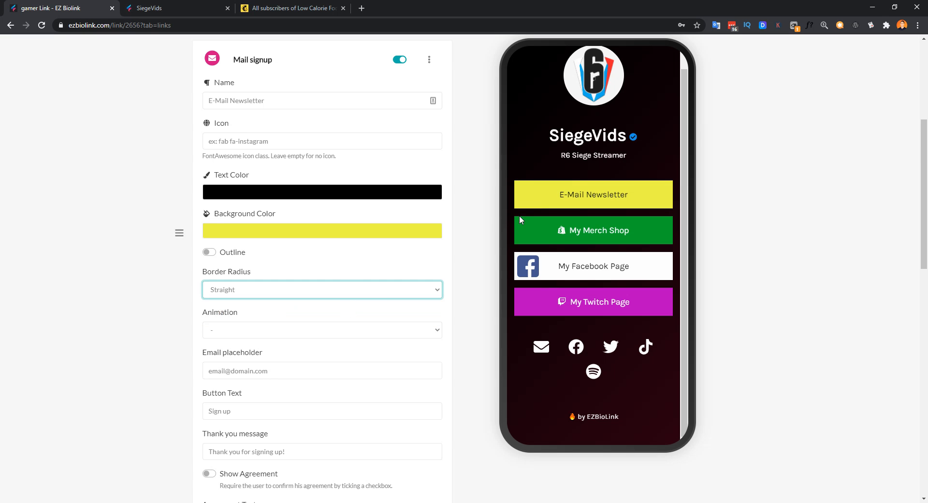
Step: Try the bounce animation on the button, then set Animation back to '-'
scroll(461, 308, "down", 2)
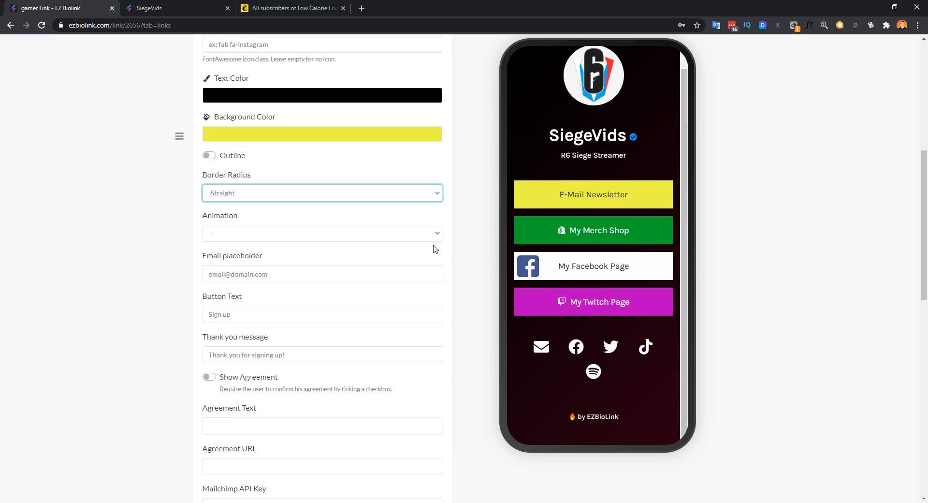
left_click(420, 236)
left_click(398, 256)
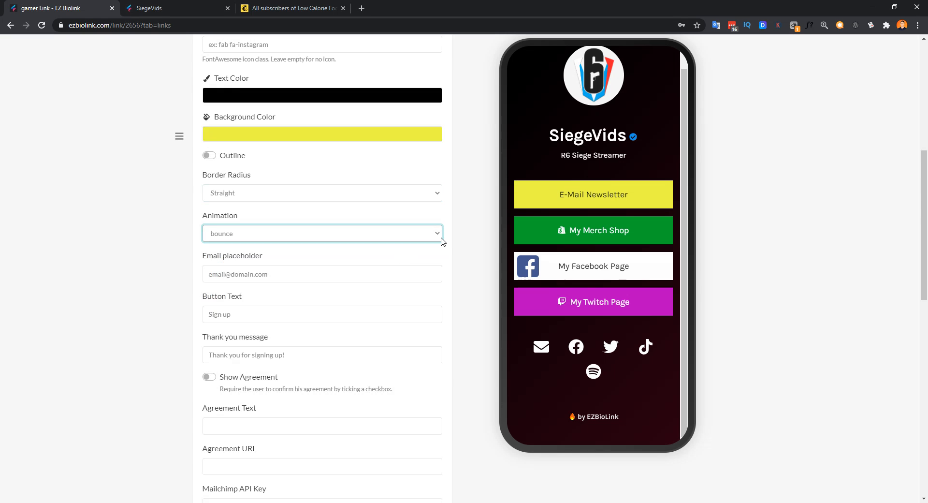
left_click(456, 242)
scroll(408, 329, "down", 5)
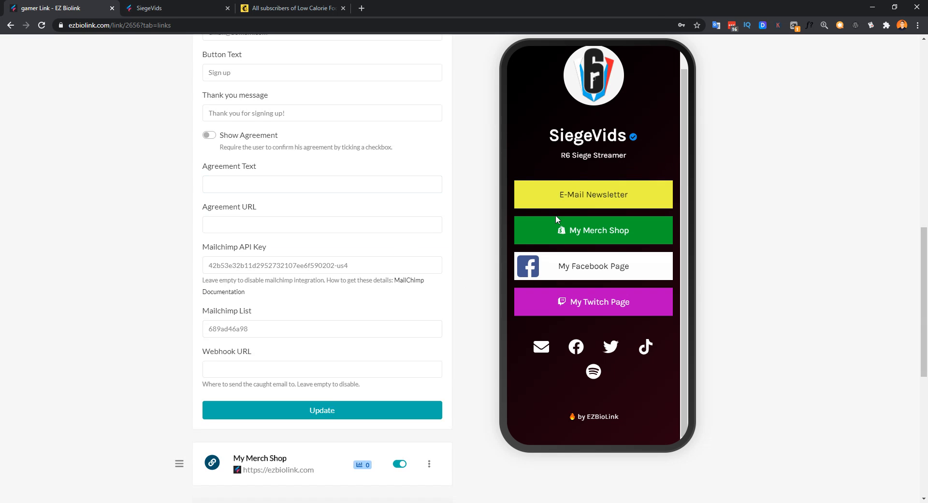
scroll(464, 265, "up", 4)
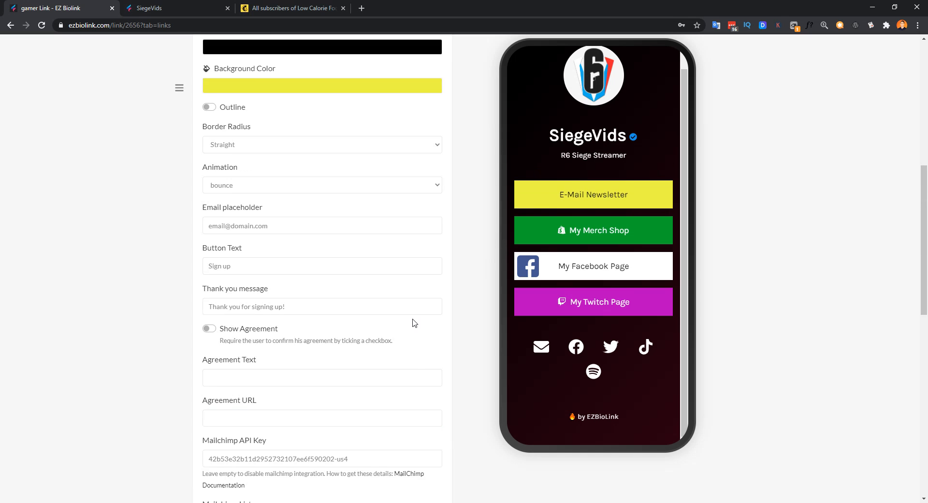
left_click(377, 186)
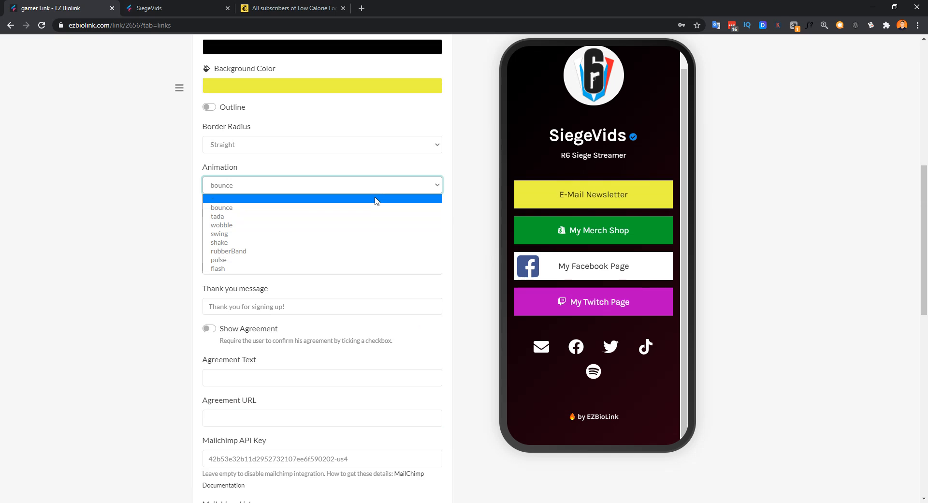
left_click(354, 199)
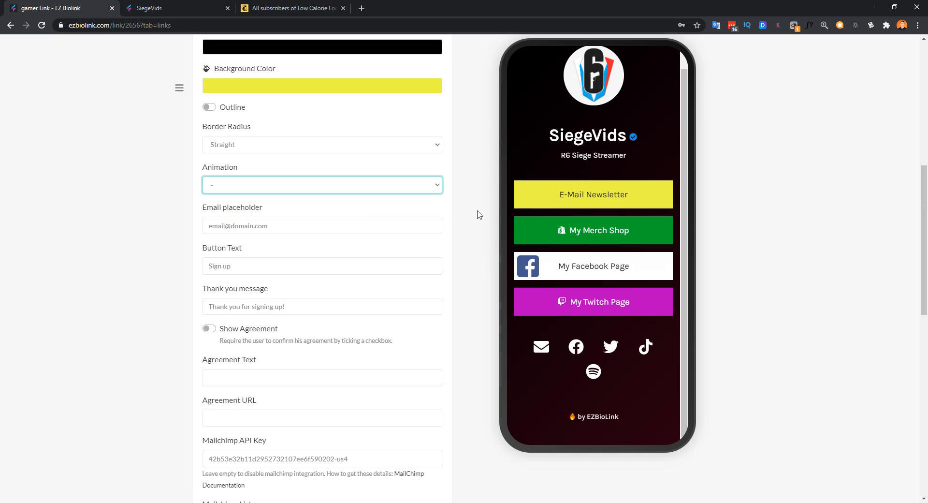
left_click(334, 227)
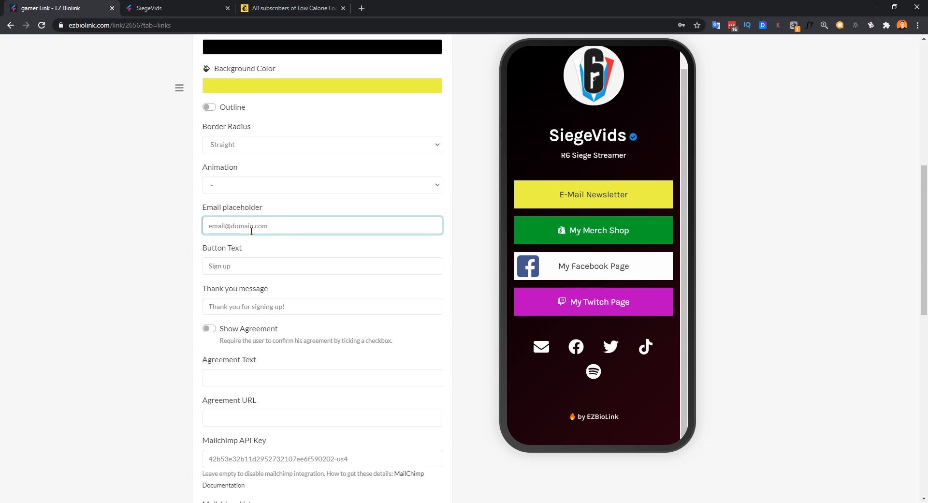
Step: Open the sign-up form on the live SiegeVids page and clear the sample email
left_click(164, 9)
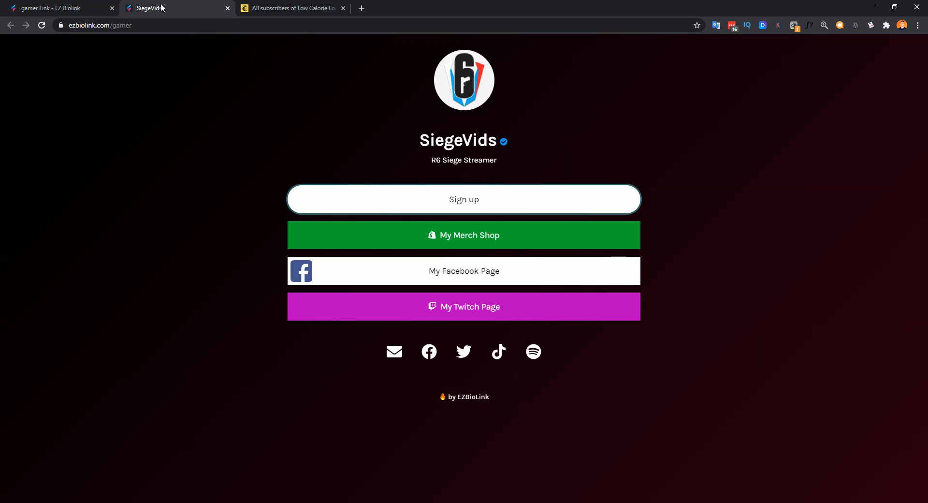
left_click(467, 204)
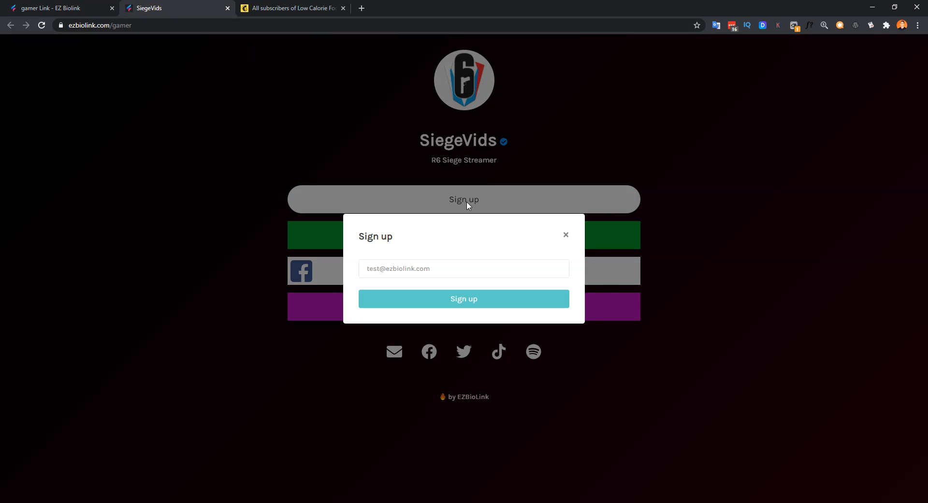
left_click_drag(434, 269, 363, 270)
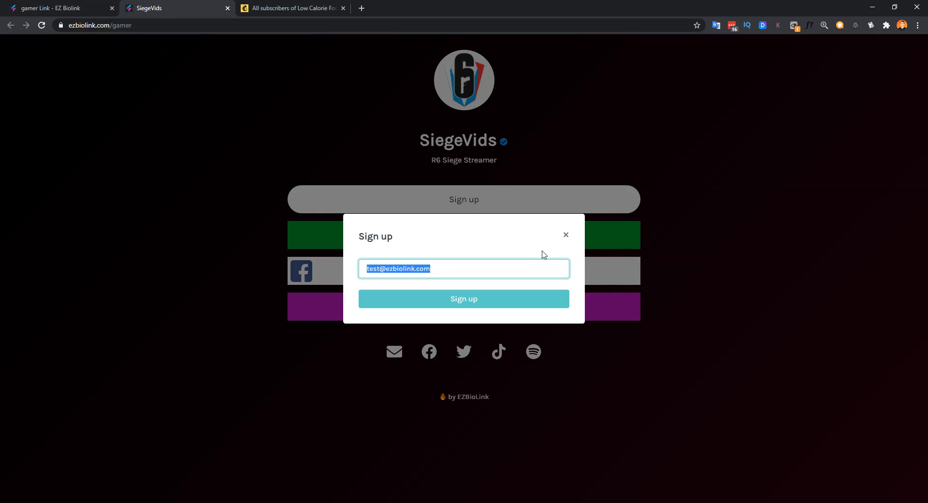
key("BackSpace")
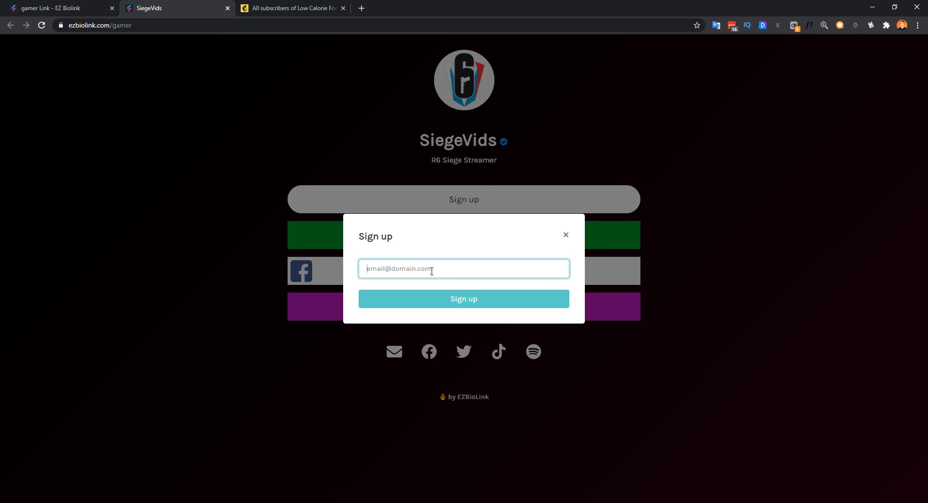
left_click(92, 6)
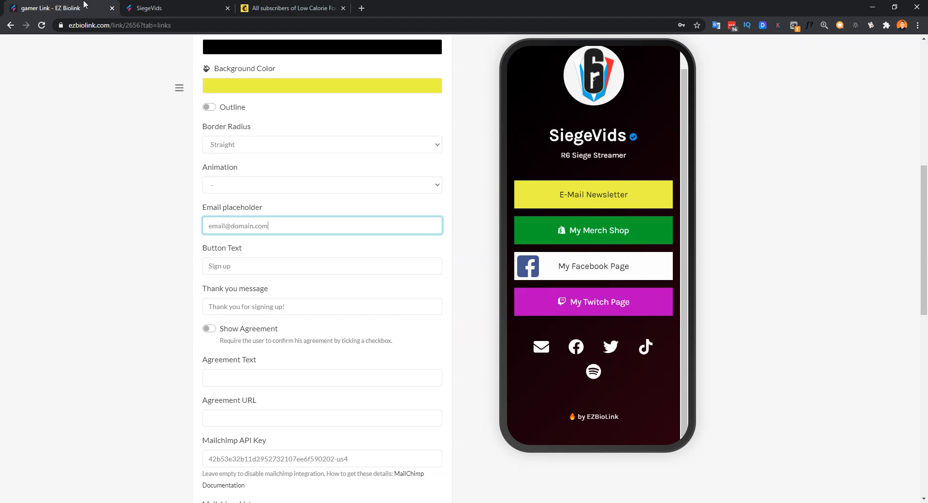
left_click_drag(275, 228, 199, 226)
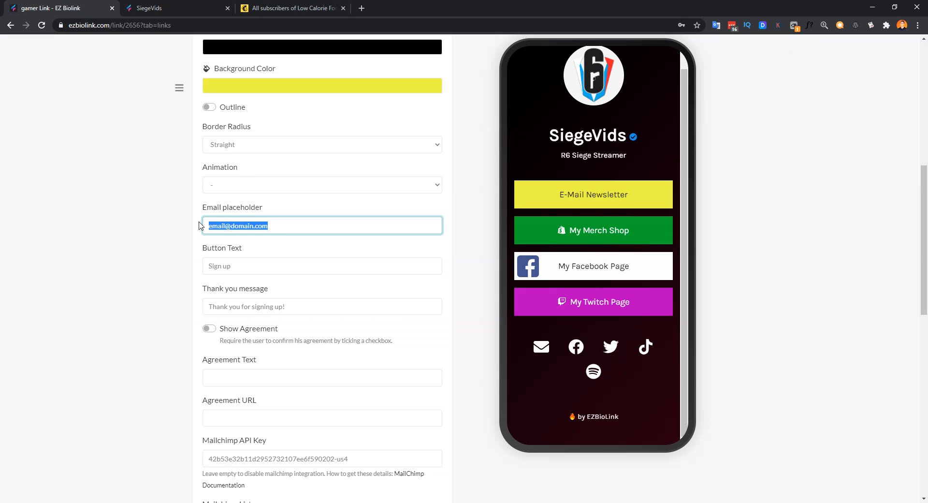
left_click(282, 228)
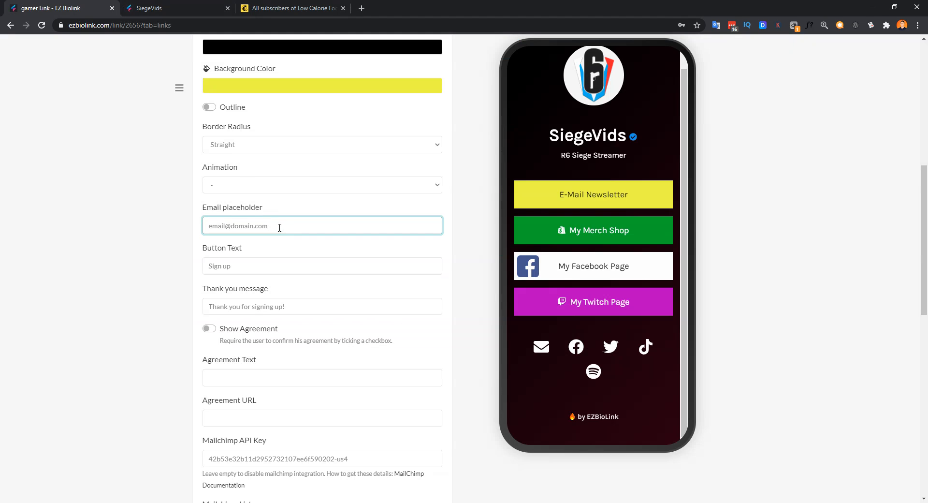
scroll(455, 258, "down", 1)
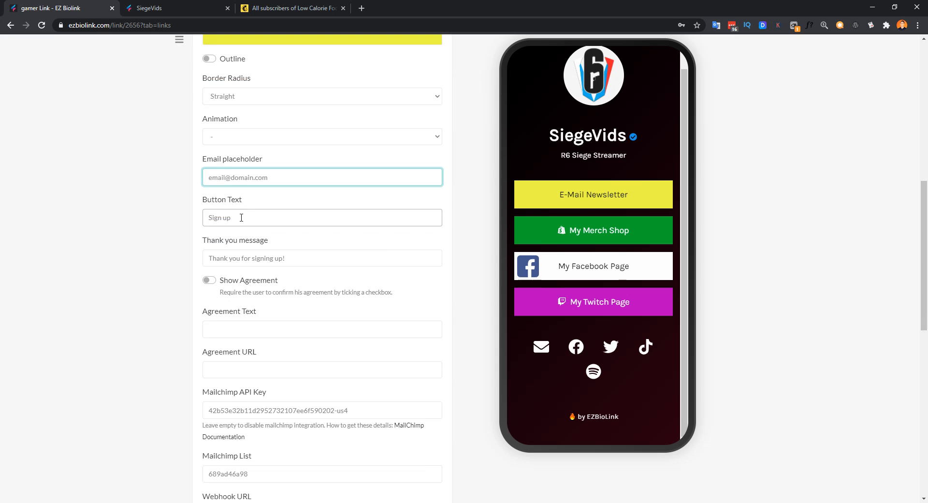
Step: Close the live page's sign-up form and return to the editor's email fields
left_click(185, 6)
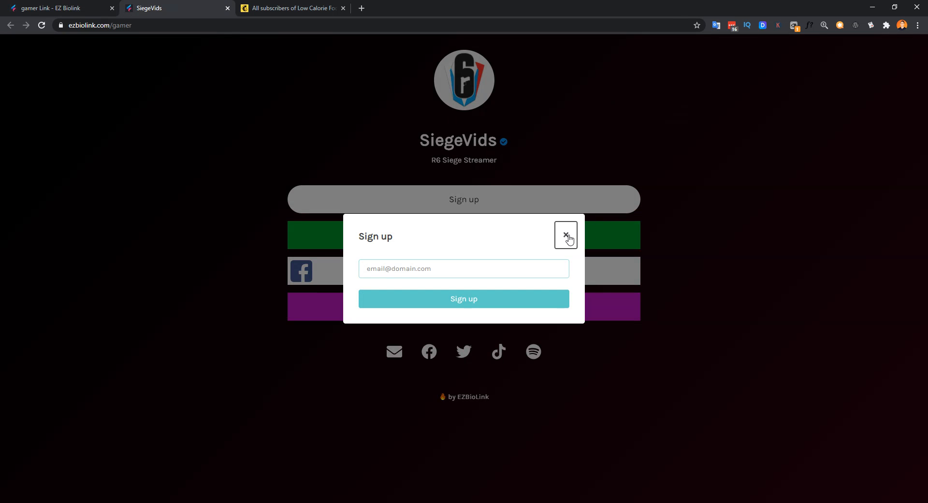
left_click(565, 235)
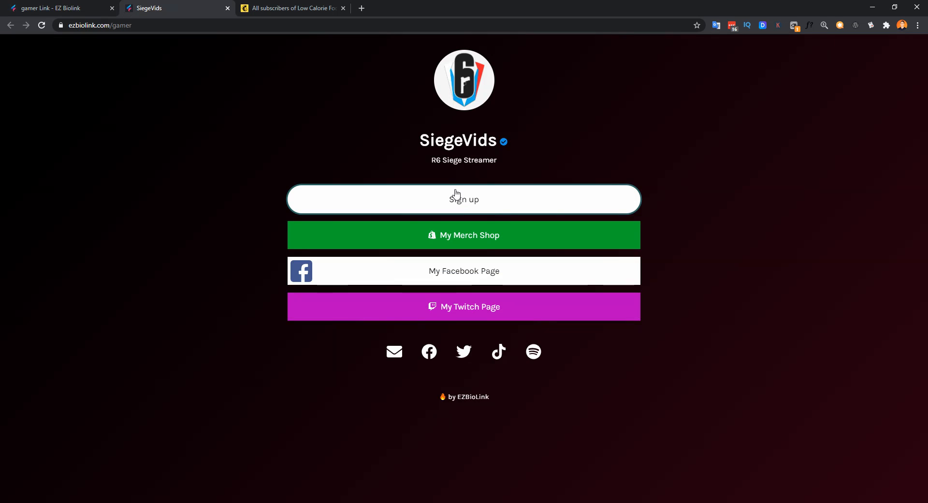
left_click(92, 8)
scroll(472, 247, "up", 2)
scroll(476, 257, "down", 3)
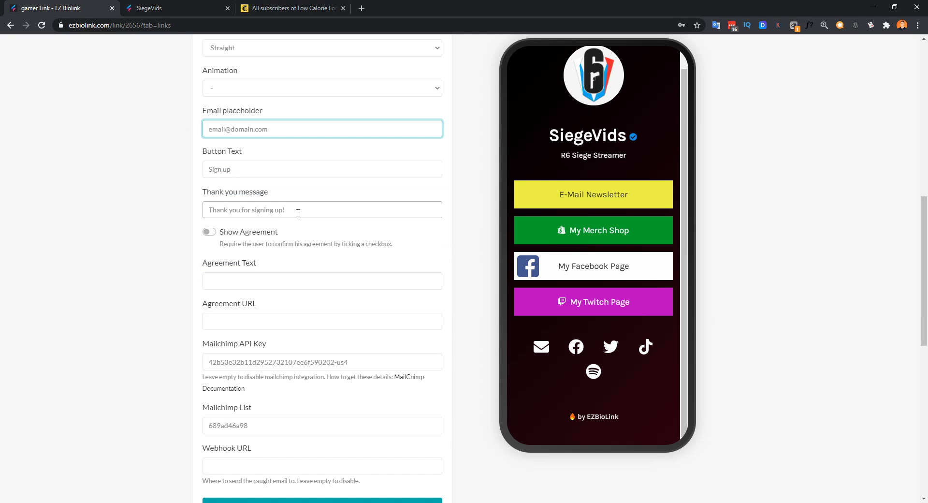
Step: Turn on Show Agreement, enter agreement text 'sdafdsfsdfasdfadfadfadf', and update the block
left_click_drag(299, 211, 203, 213)
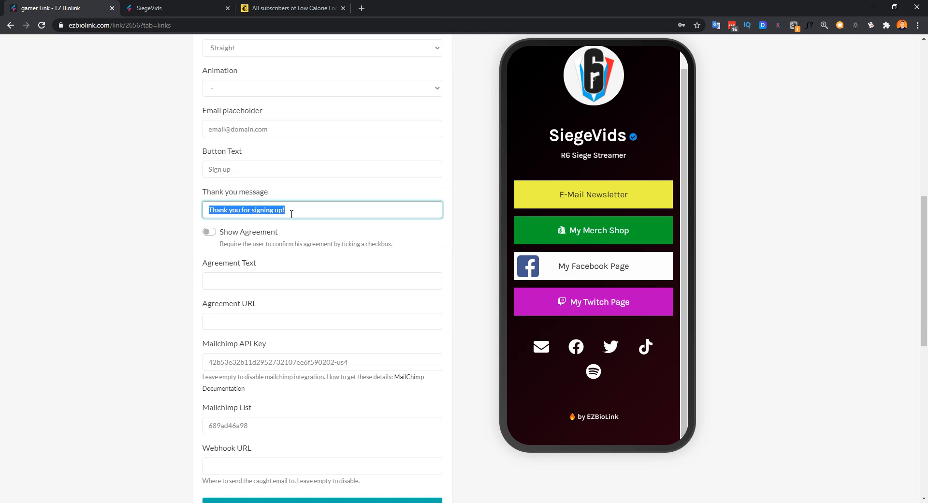
left_click_drag(290, 210, 206, 211)
left_click(209, 233)
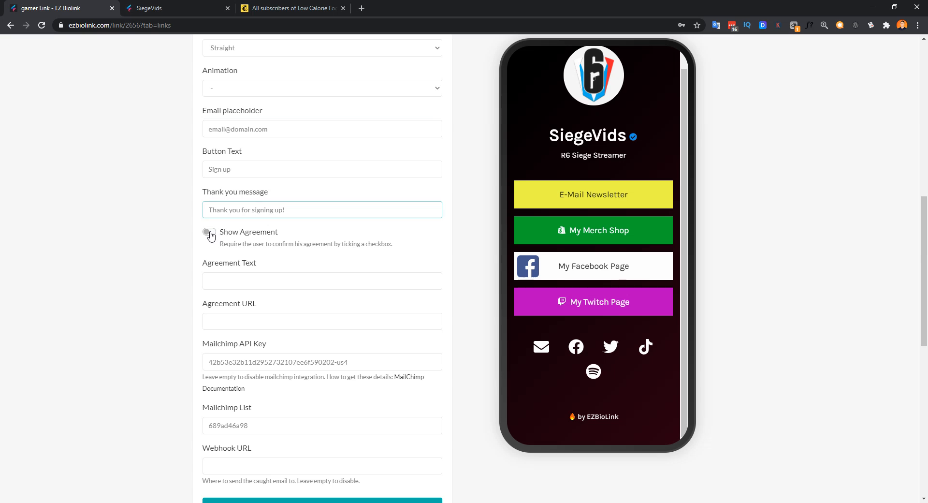
left_click(237, 277)
scroll(466, 318, "down", 2)
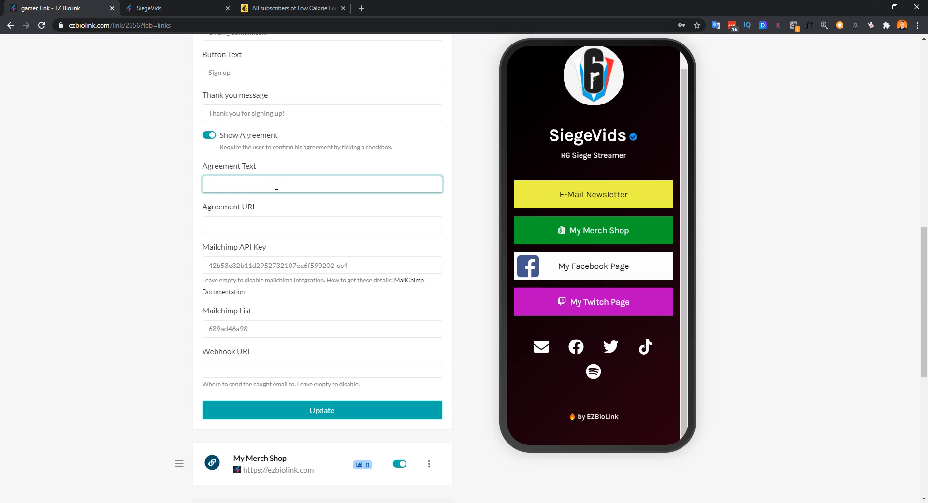
type("sdafdsfsdfasdfadfadfadf")
left_click(322, 410)
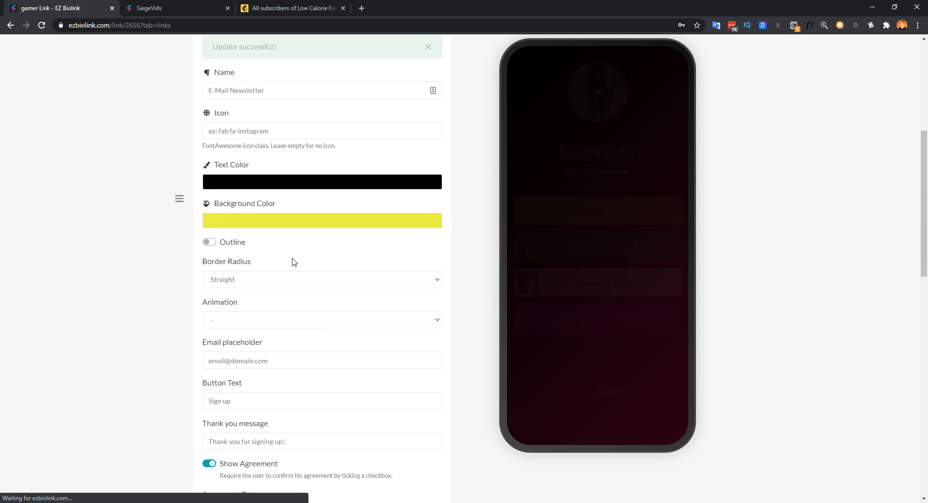
Step: On the live SiegeVids page, open the sign-up popup, type a test email, and close it
left_click(176, 9)
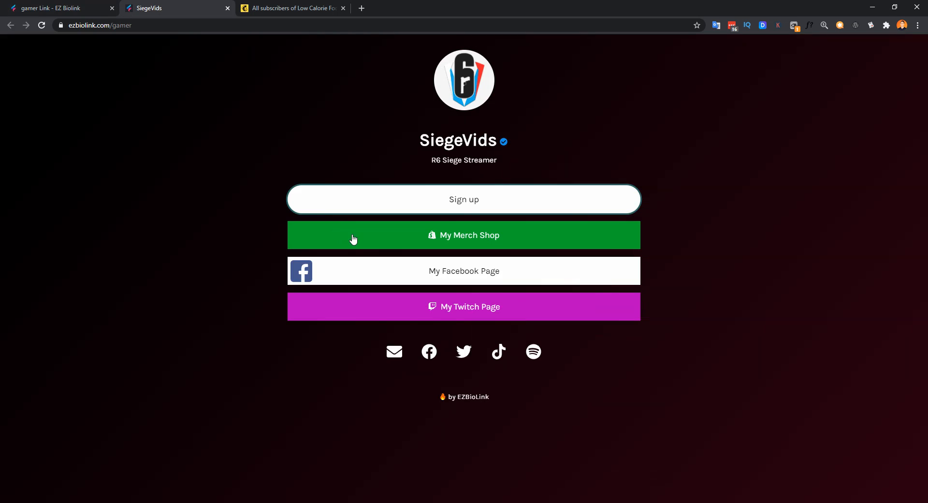
left_click(475, 200)
left_click(428, 270)
type("asdsdf")
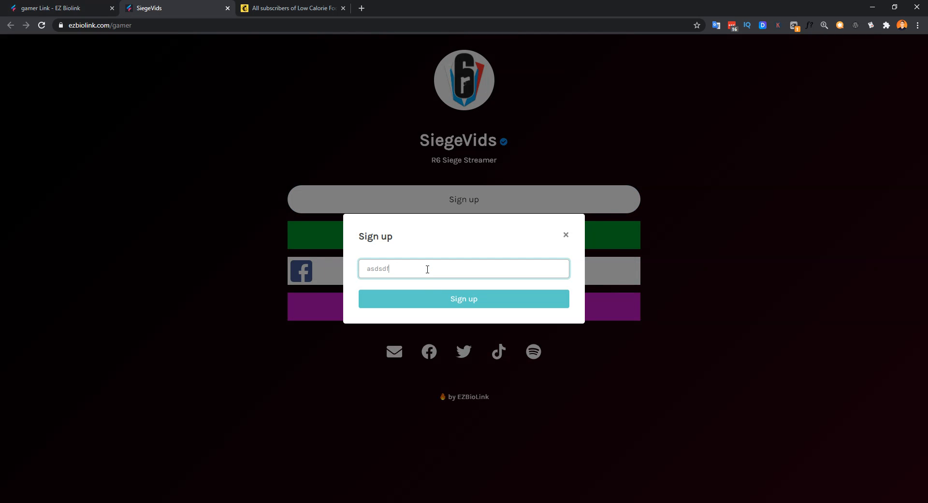
type("@adsfad.com")
left_click(566, 237)
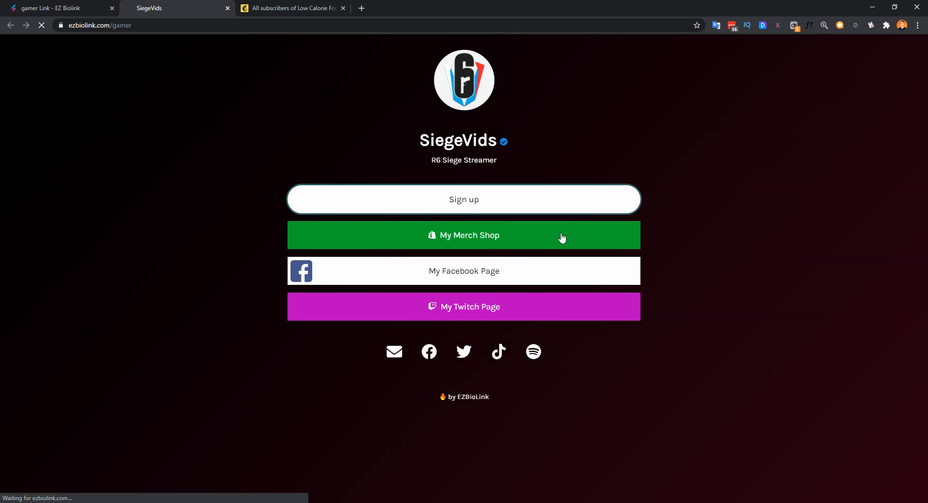
Step: Reopen the E-Mail Newsletter popup, enter a test email, and tick the agreement checkbox
left_click(456, 203)
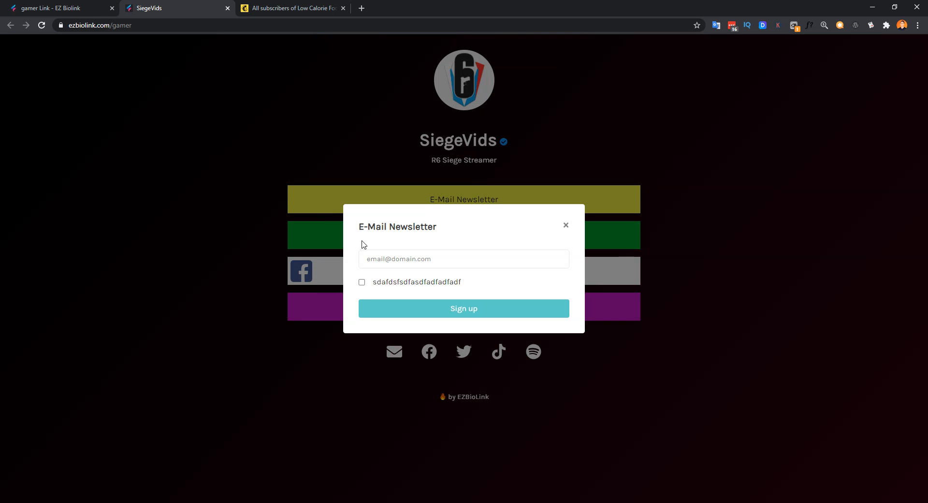
left_click(409, 256)
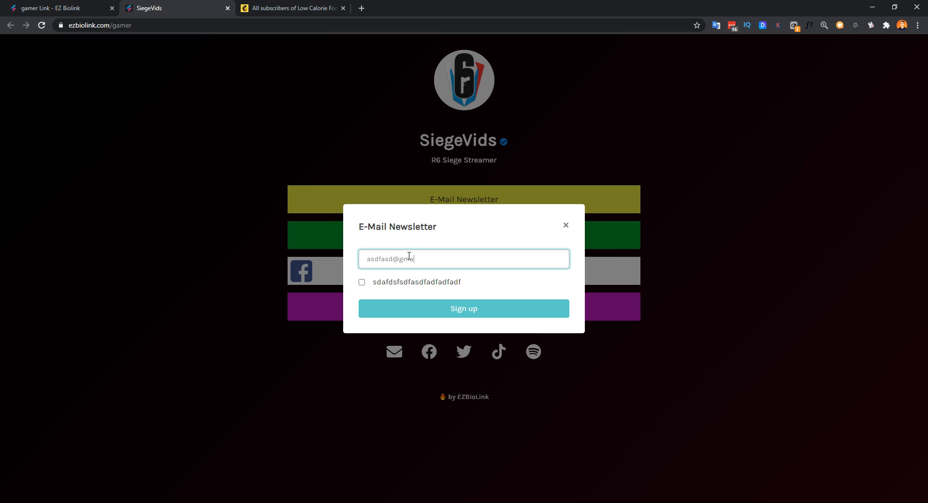
left_click(362, 283)
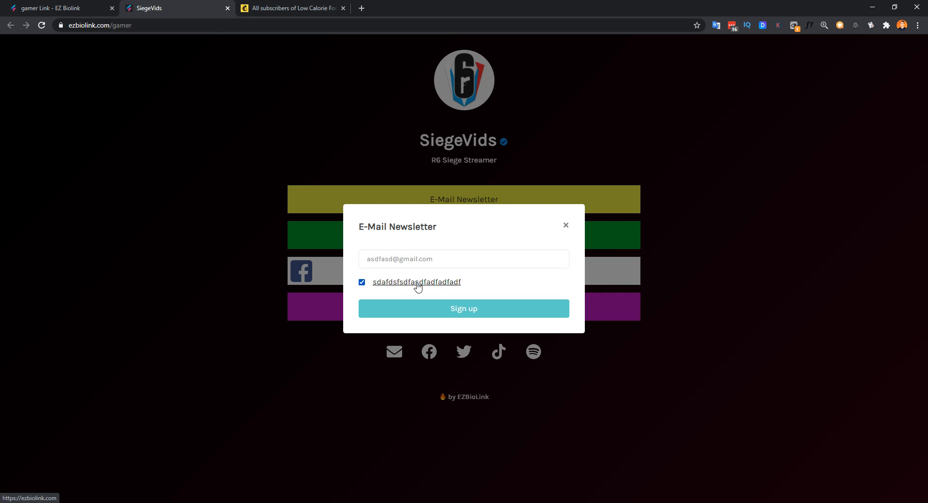
left_click(57, 5)
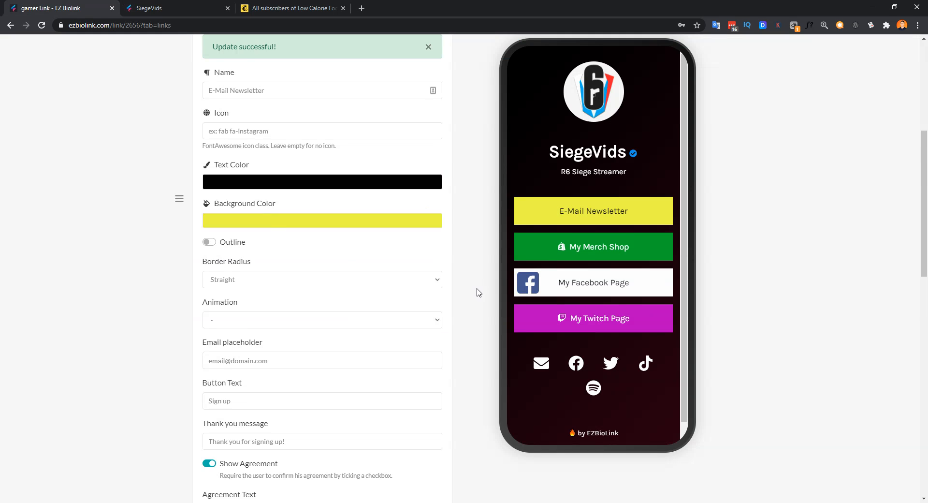
scroll(478, 293, "down", 2)
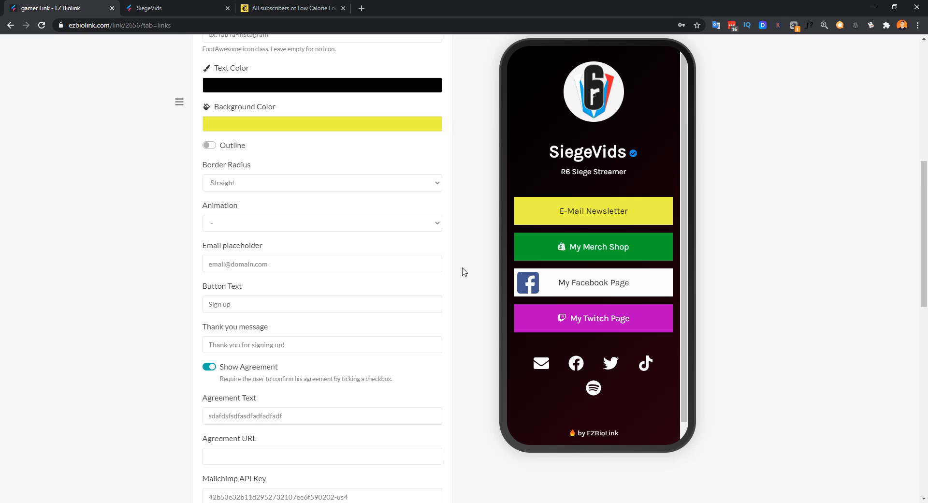
scroll(311, 332, "down", 4)
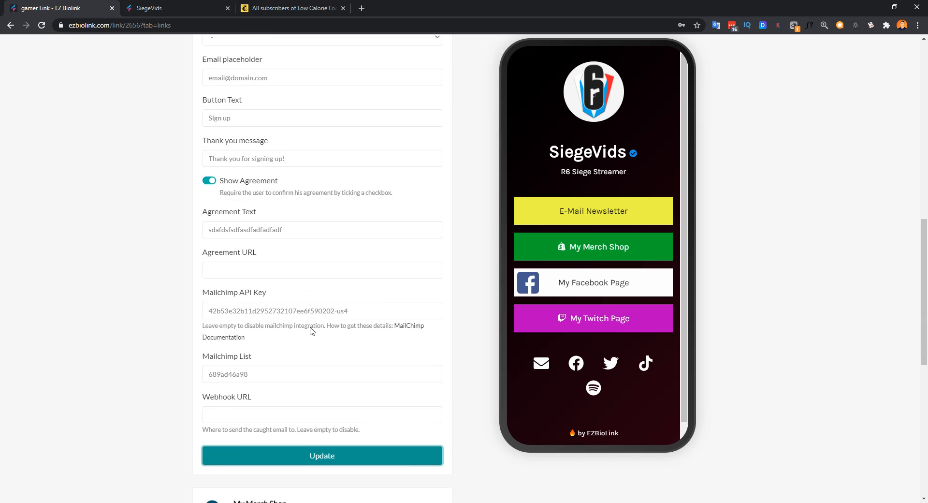
left_click(213, 263)
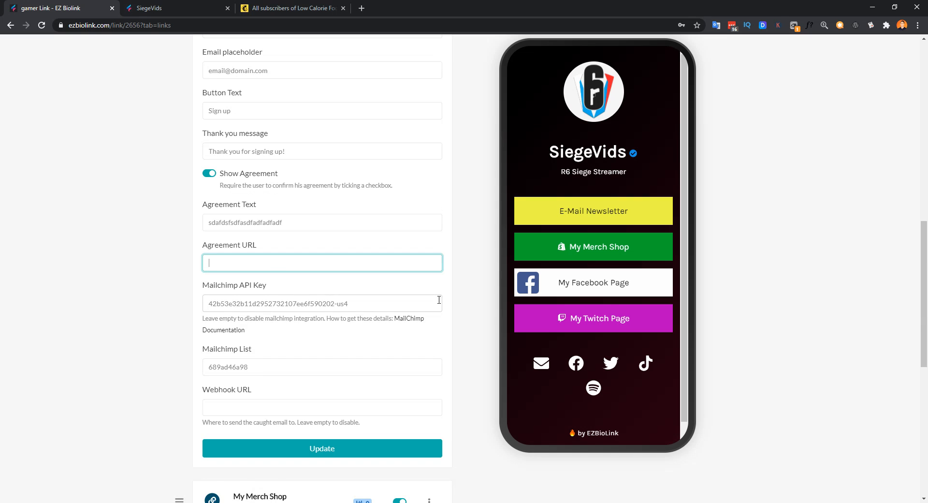
scroll(439, 300, "down", 3)
left_click_drag(204, 248, 255, 253)
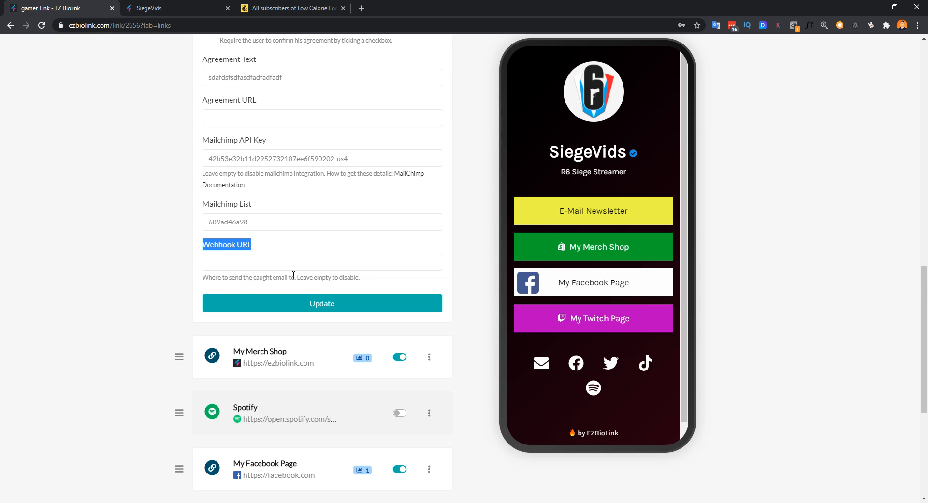
scroll(266, 256, "up", 2)
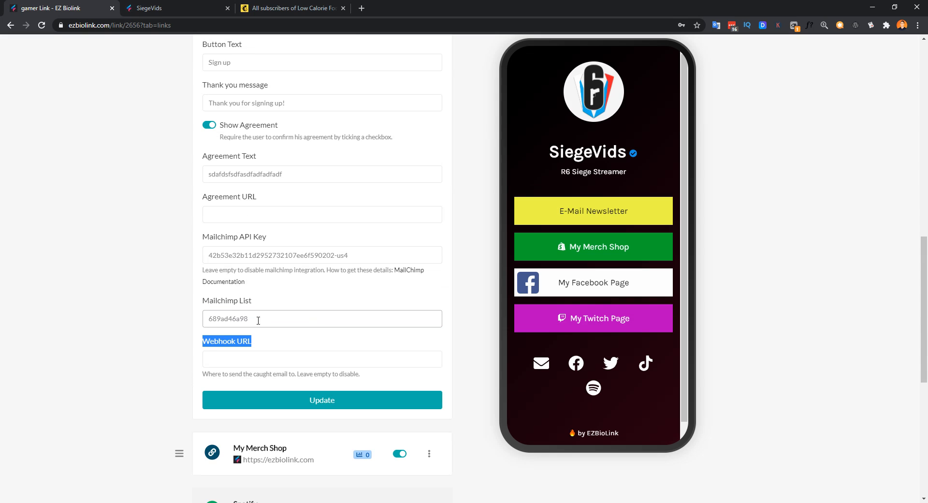
left_click_drag(257, 318, 207, 322)
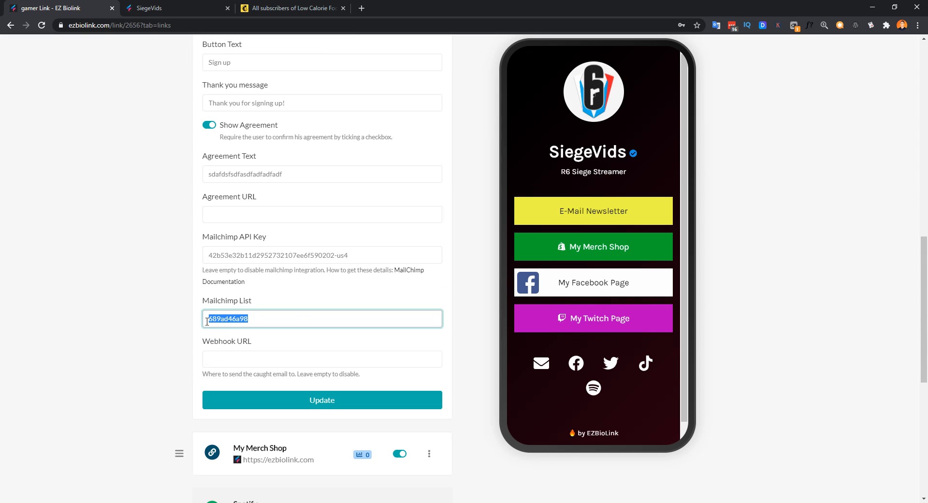
left_click(247, 358)
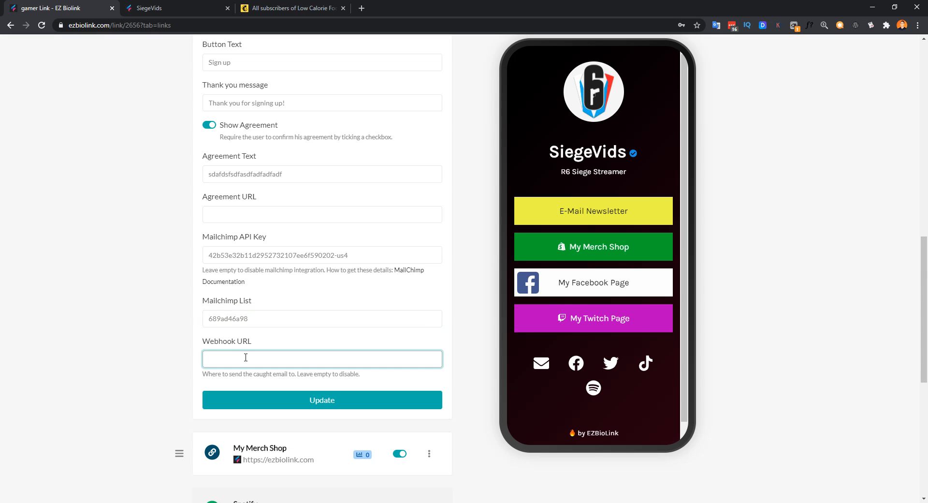
scroll(266, 353, "up", 1)
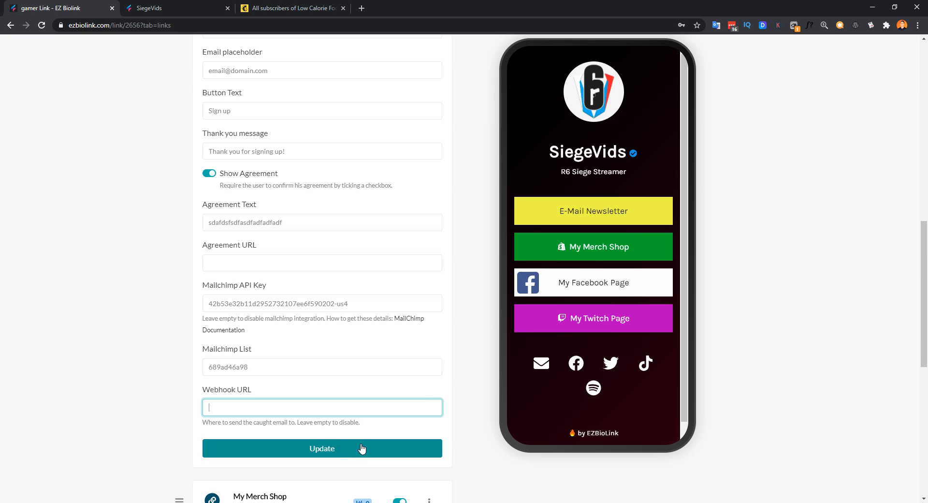
left_click(346, 449)
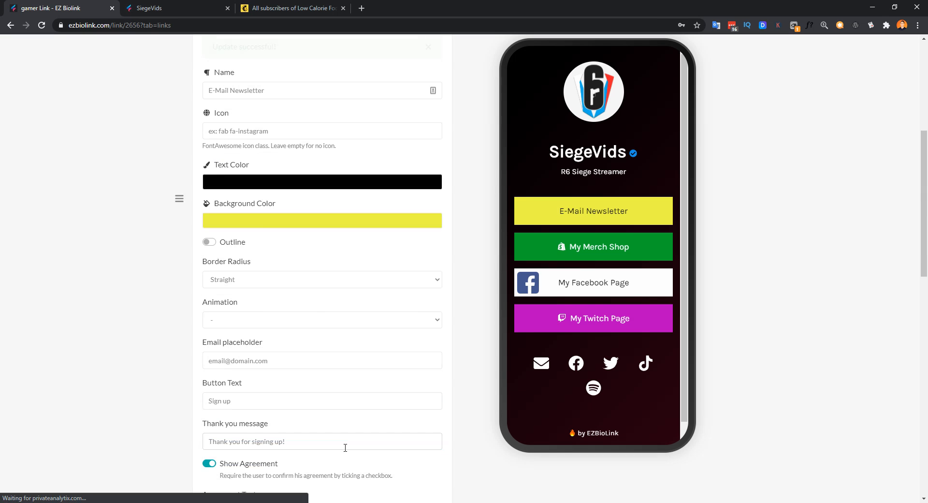
Step: Reload the Mailchimp audience and open the newest contact to confirm it was added via API
left_click(285, 9)
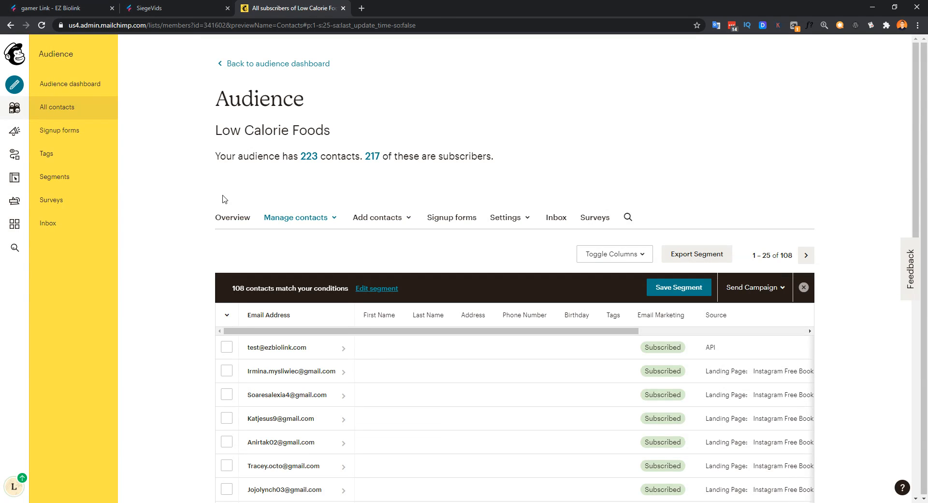
key("F5")
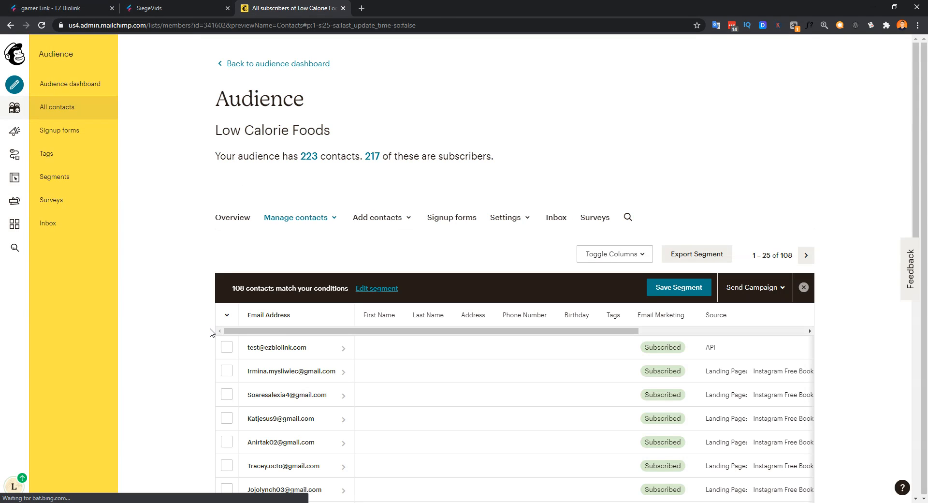
left_click(325, 348)
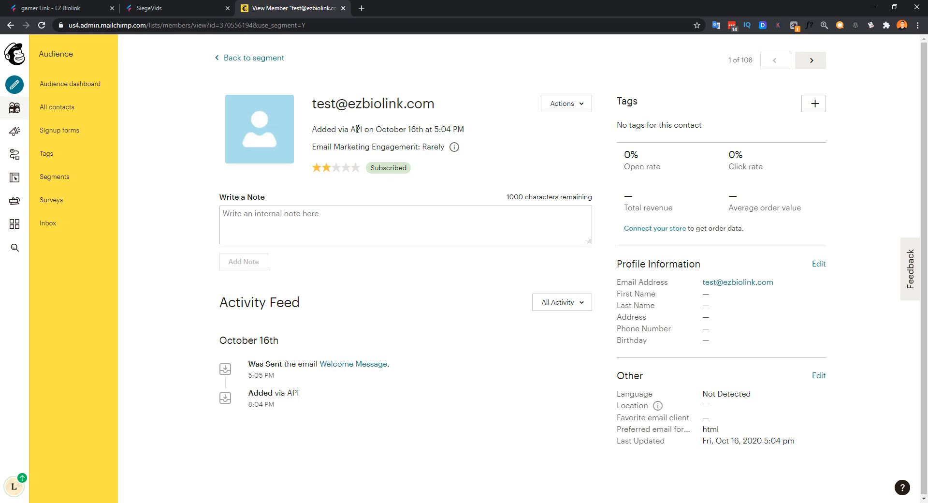
left_click_drag(315, 127, 464, 131)
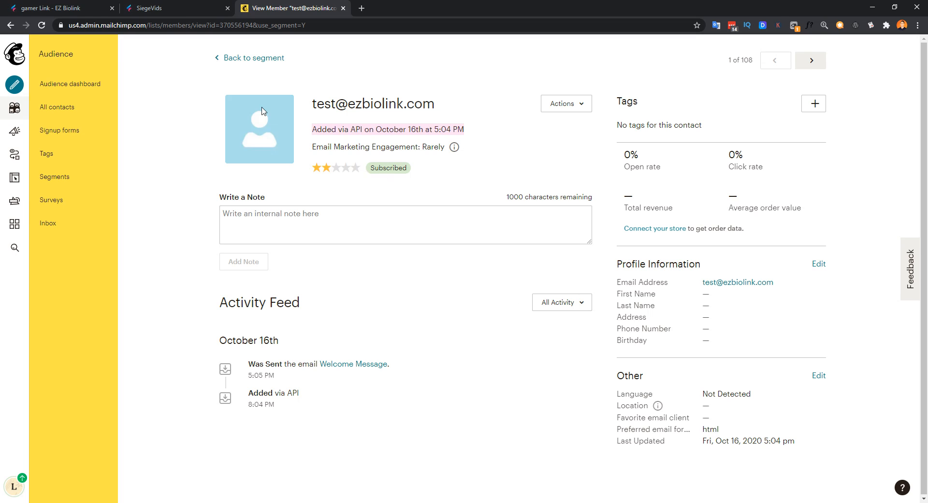
left_click(154, 8)
left_click(67, 6)
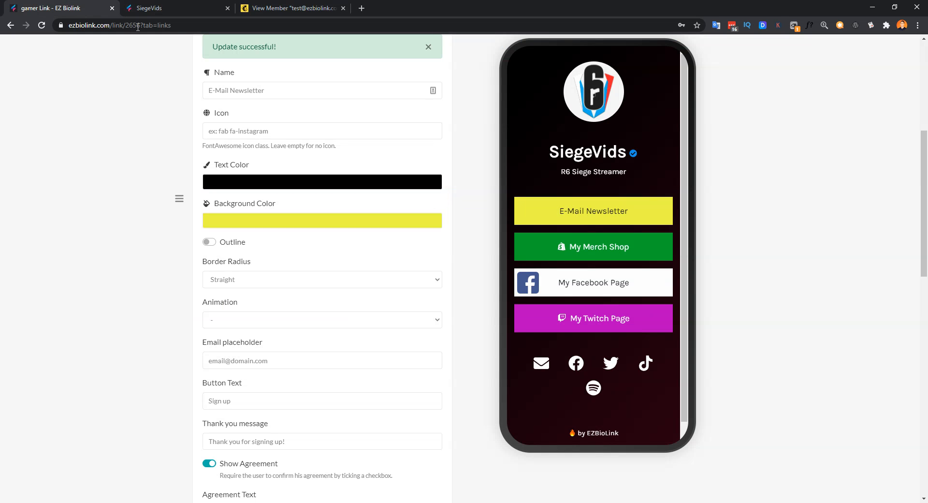
scroll(478, 256, "up", 5)
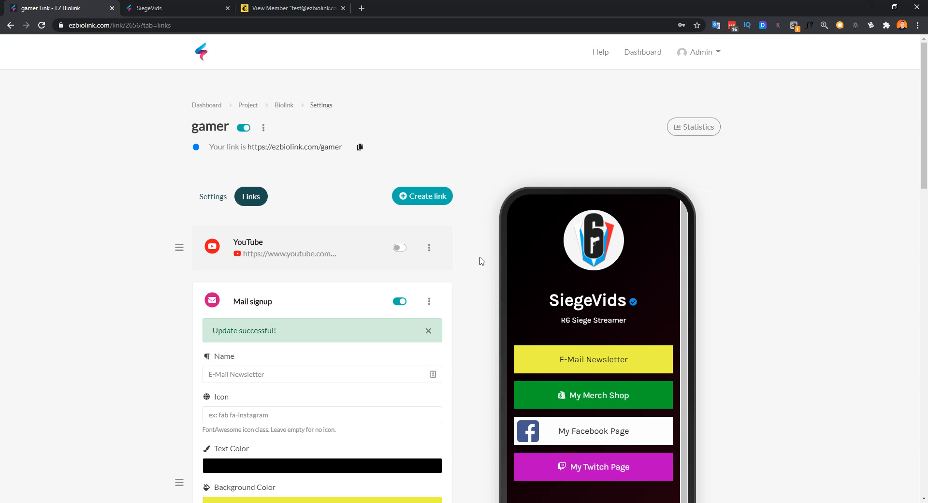